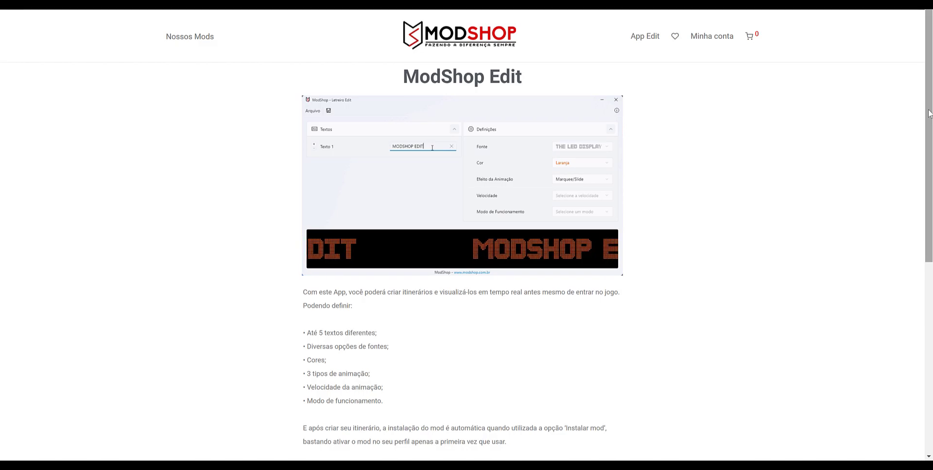
# Step: Download the ModShop Edit v1.0 setup archive from the ModShop Edit page
pyautogui.moveTo(929, 113); pyautogui.dragTo(929, 277)
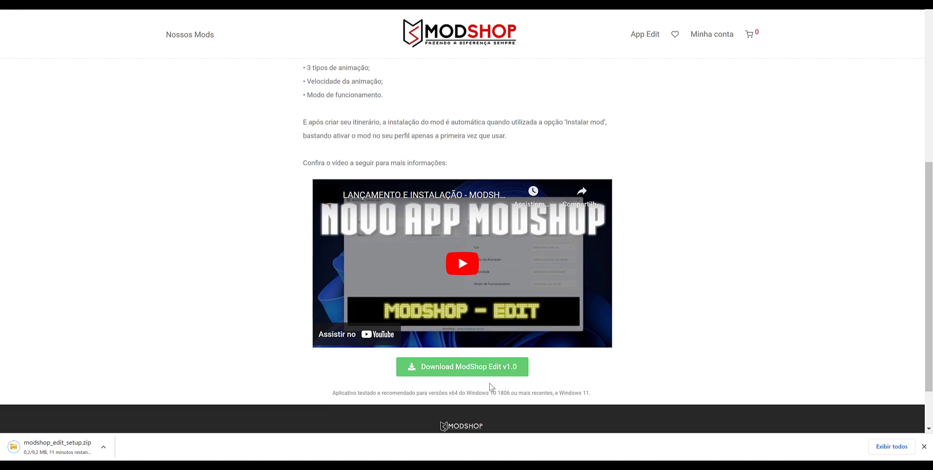
pyautogui.doubleClick(504, 394)
pyautogui.click(518, 394)
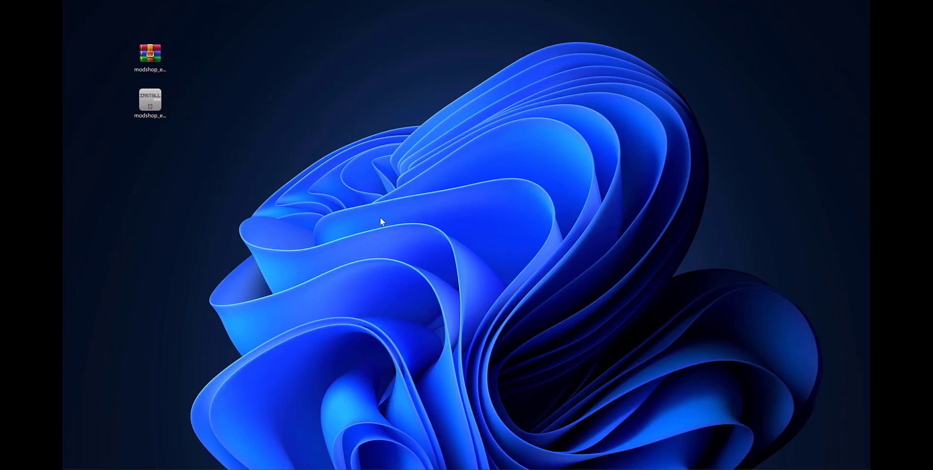
# Step: Launch the ModShop Edit installer from the desktop and start the setup in Português Brasileiro
pyautogui.click(149, 61)
pyautogui.click(146, 116)
pyautogui.doubleClick(153, 117)
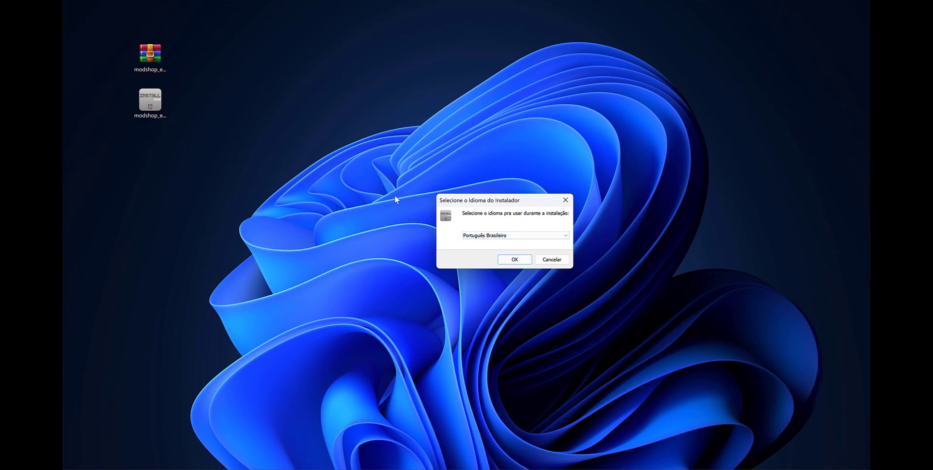
pyautogui.click(515, 260)
pyautogui.click(558, 308)
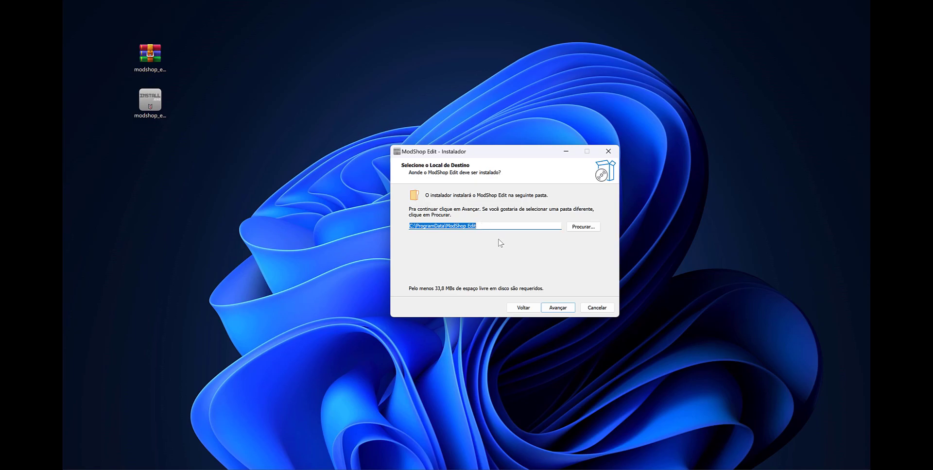
# Step: Install ModShop Edit into C:\ProgramData\ModShop Edit with a desktop shortcut, and finish the setup with the program launched
pyautogui.click(559, 311)
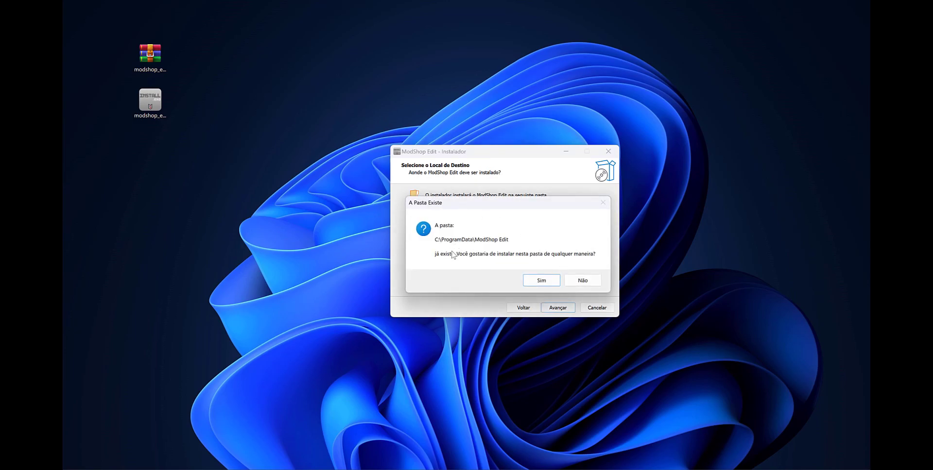
pyautogui.click(541, 281)
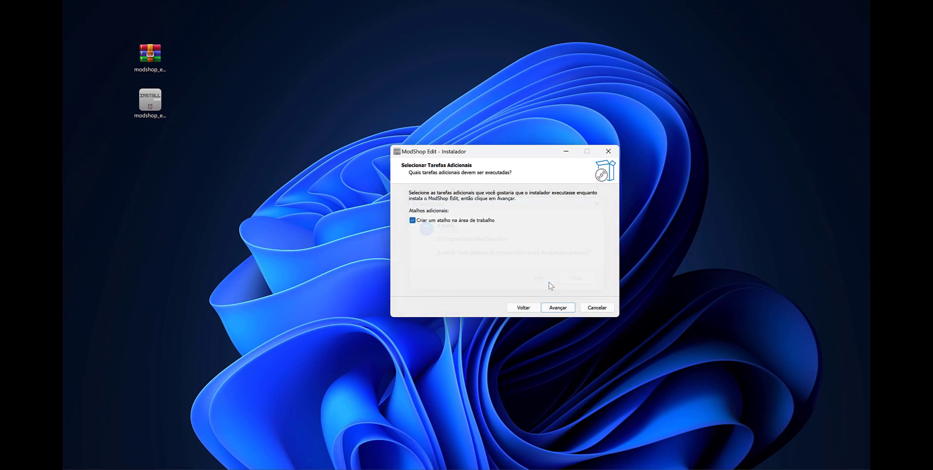
pyautogui.click(557, 308)
pyautogui.click(557, 308)
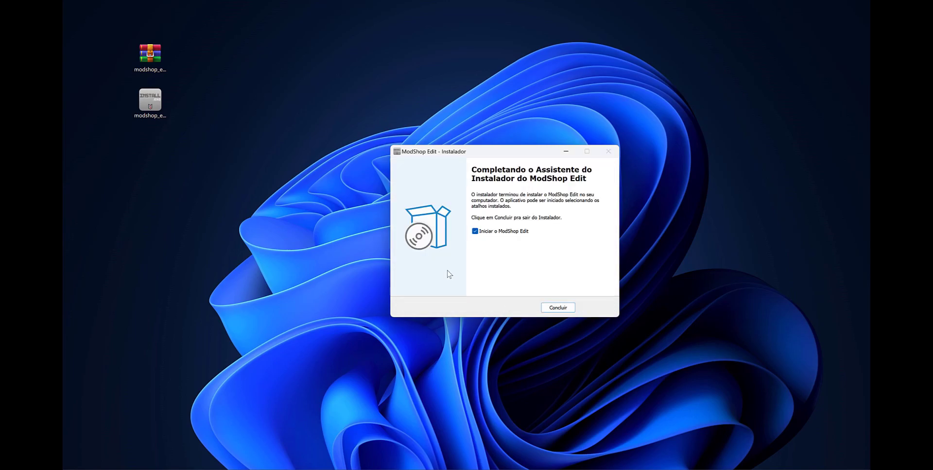
pyautogui.click(561, 311)
# Step: Delete the downloaded setup archive and the installer file from the desktop
pyautogui.moveTo(78, 14); pyautogui.dragTo(90, 61)
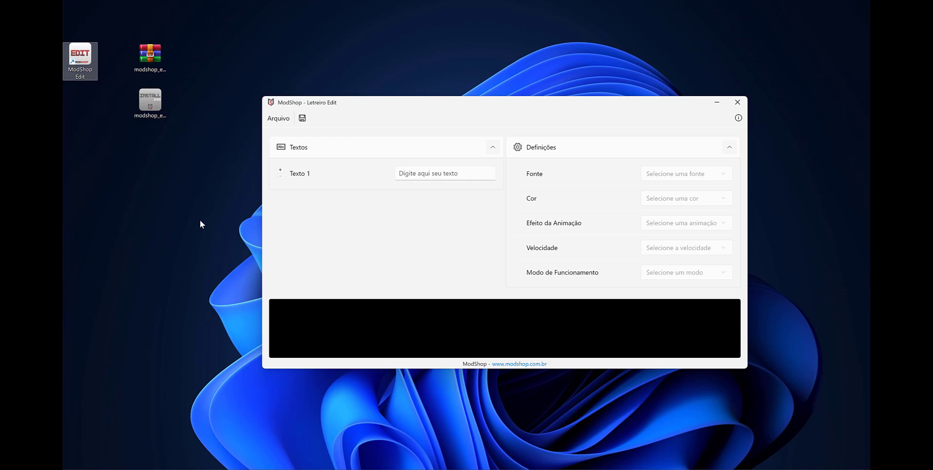
pyautogui.moveTo(204, 125); pyautogui.dragTo(136, 49)
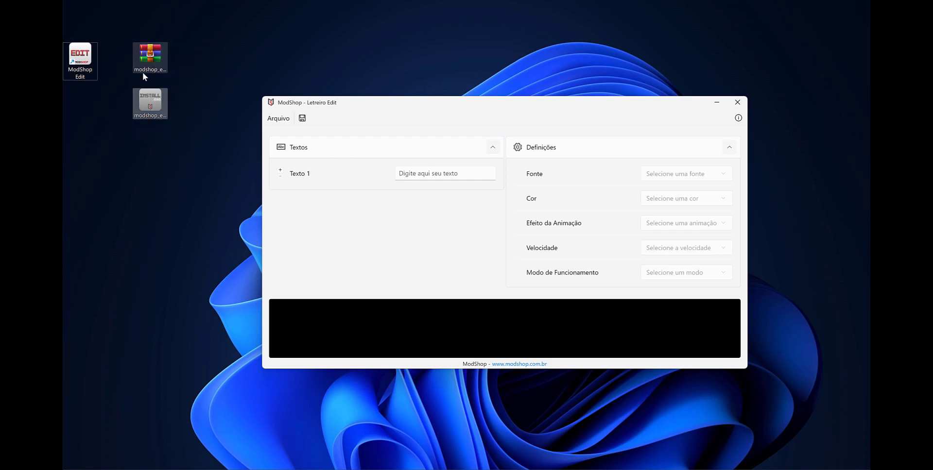
pyautogui.press('Delete')
# Step: Reposition the ModShop Edit shortcut on the desktop and move the application window towards the middle of the screen
pyautogui.moveTo(307, 106); pyautogui.dragTo(229, 97)
pyautogui.moveTo(80, 56); pyautogui.dragTo(115, 102)
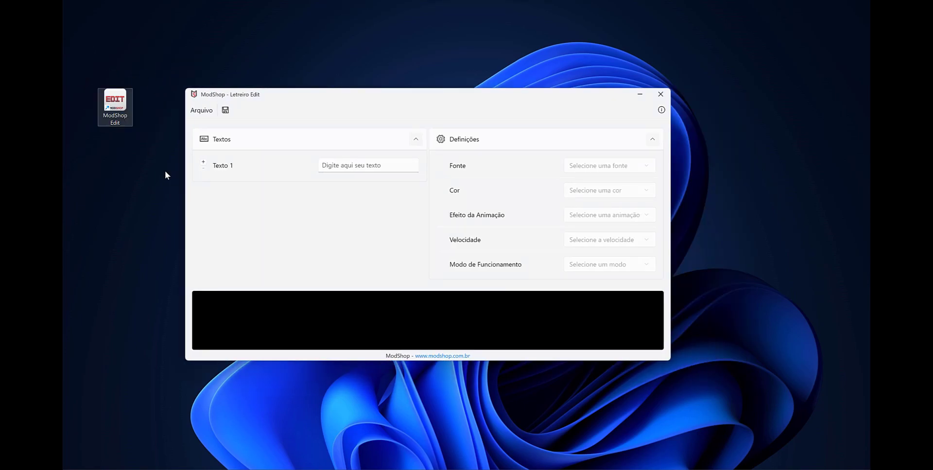
pyautogui.click(366, 106)
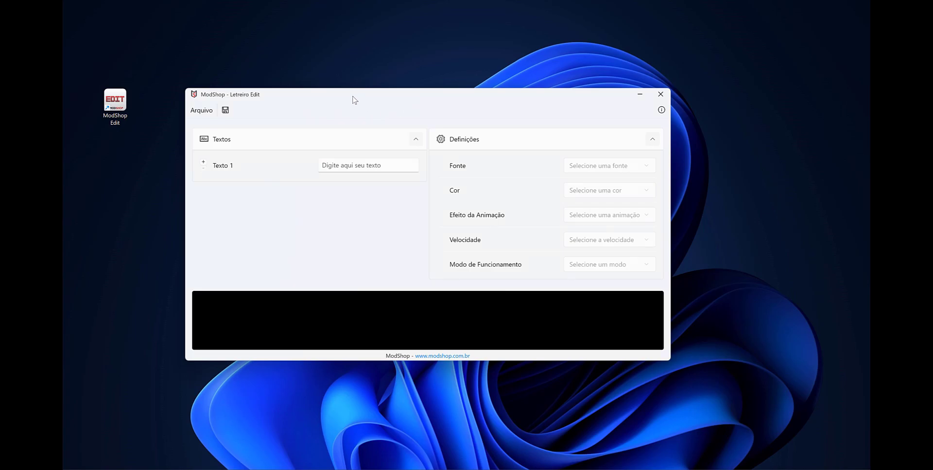
pyautogui.moveTo(349, 97); pyautogui.dragTo(433, 106)
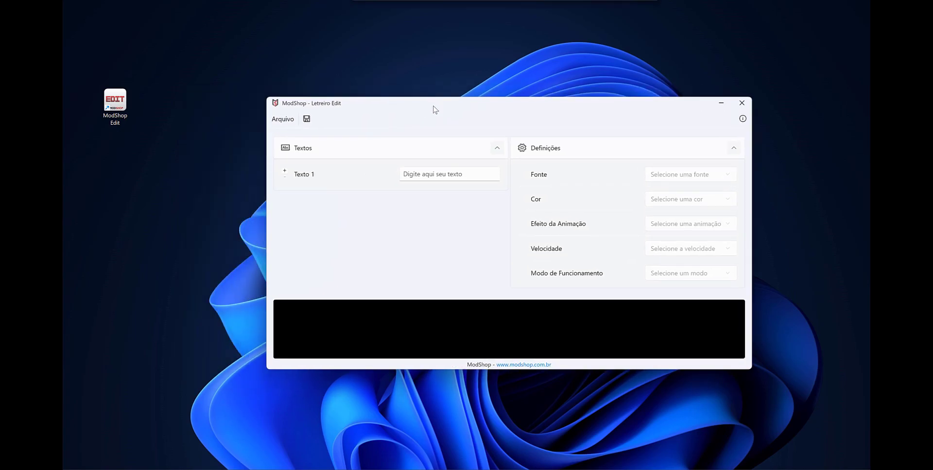
# Step: Enter "D/ SAO PAULO" as Texto 1 and add three more text lines to the sign
pyautogui.click(434, 174)
pyautogui.write('D/ SAO PAULO')
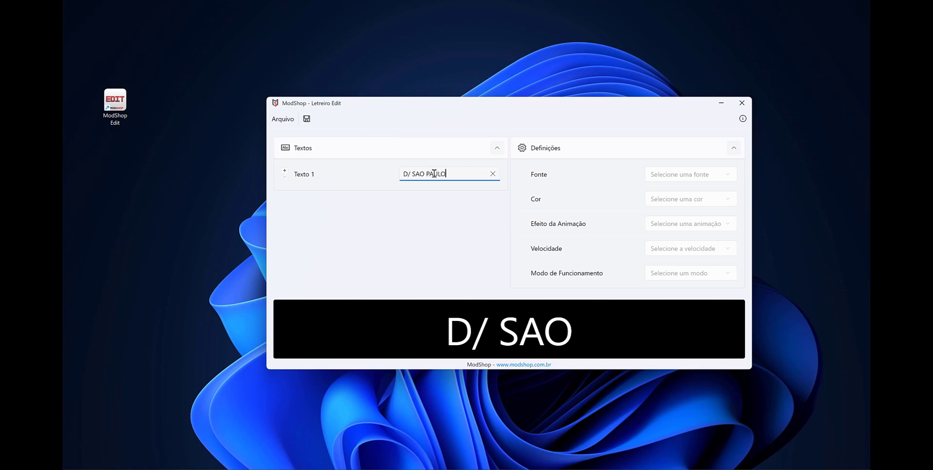
pyautogui.click(285, 171)
pyautogui.click(285, 196)
pyautogui.click(285, 220)
# Step: Fill in Texto 2 with "P/ BRASILIA", Texto 3 with "23:00" and Texto 4 with "BOA VIAGEM"
pyautogui.click(432, 198)
pyautogui.write('P/ BRASILIA')
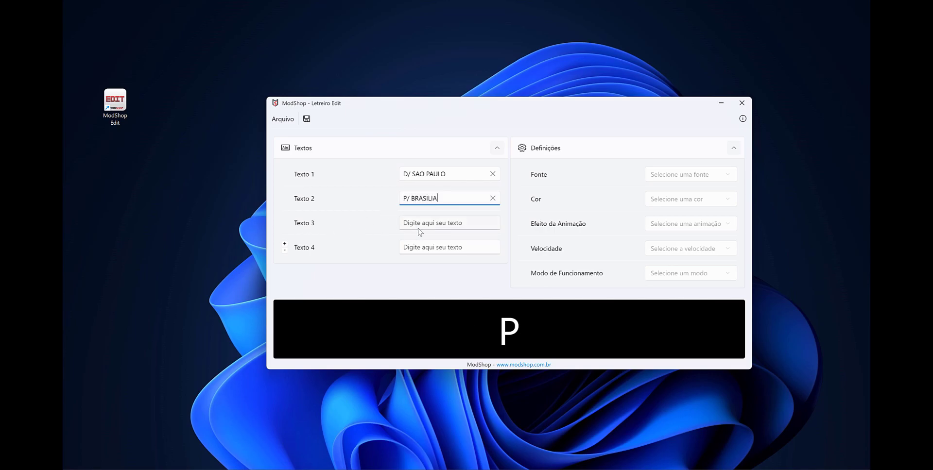
pyautogui.click(437, 224)
pyautogui.write('23:00')
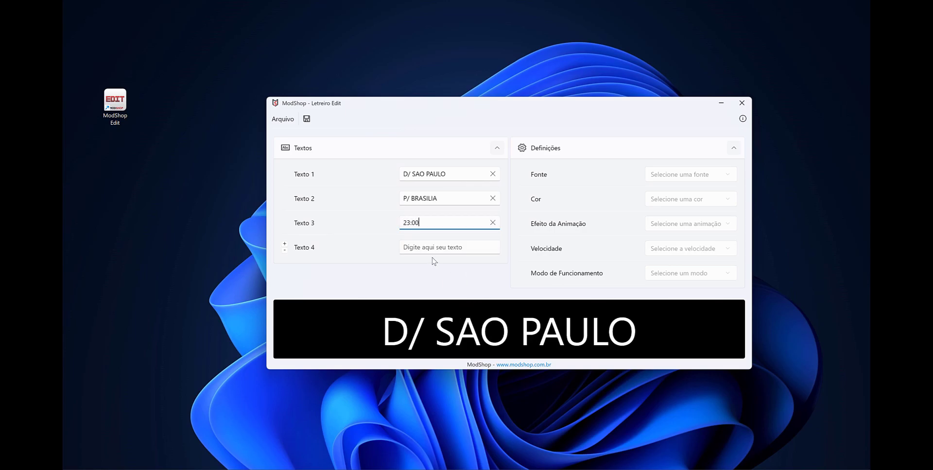
pyautogui.click(421, 243)
pyautogui.write('BOA ')
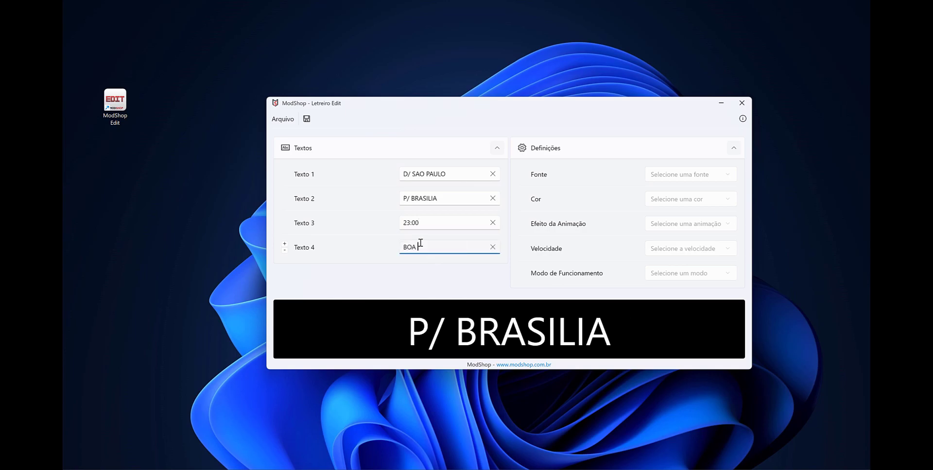
pyautogui.write('VIAGEM')
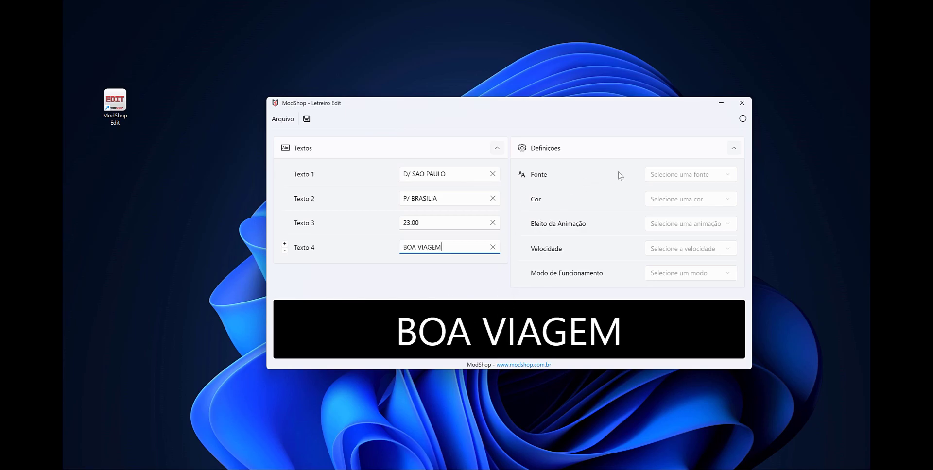
# Step: Try the sign texts in the LED BOARD REVE… font and in the Led Bus font
pyautogui.click(683, 177)
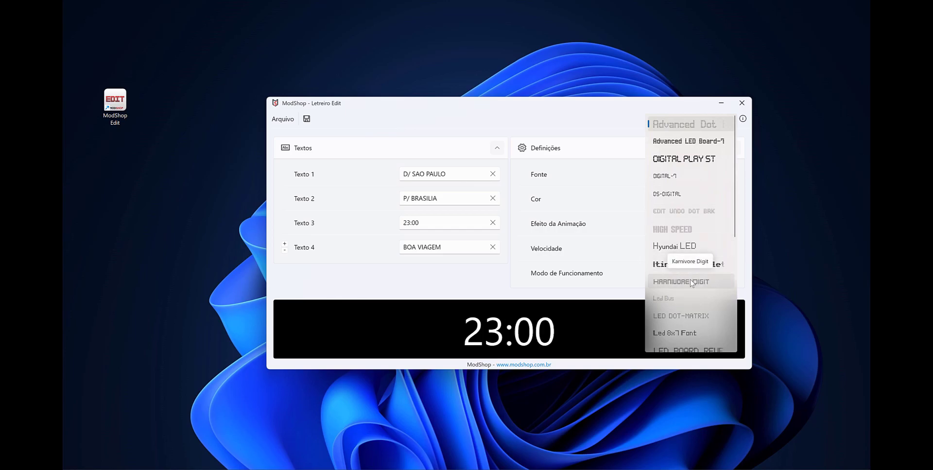
pyautogui.scroll(-2, 692, 287)
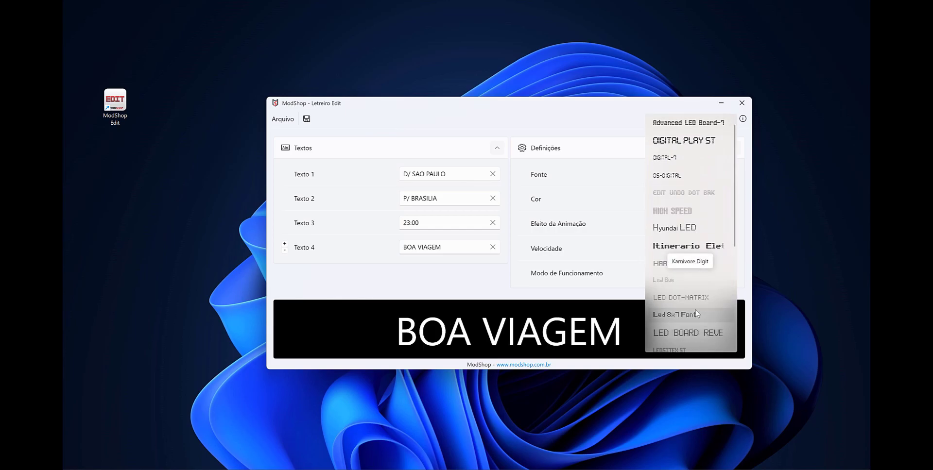
pyautogui.scroll(-2, 696, 311)
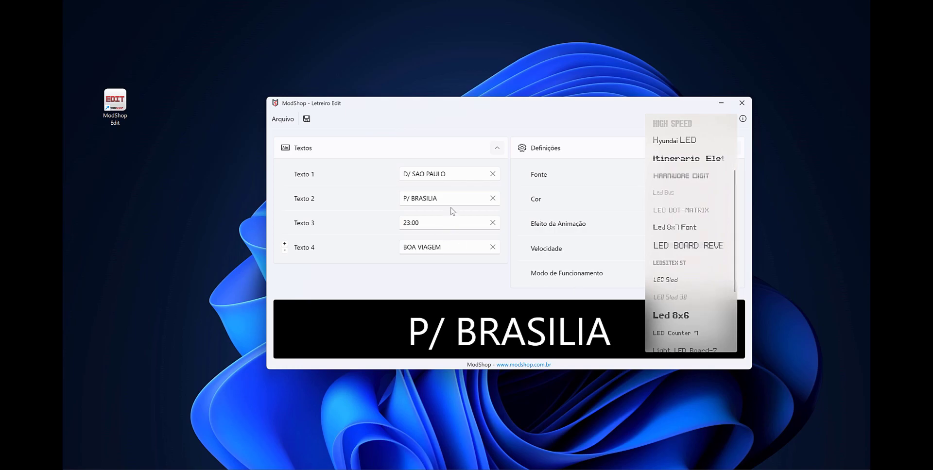
pyautogui.click(698, 248)
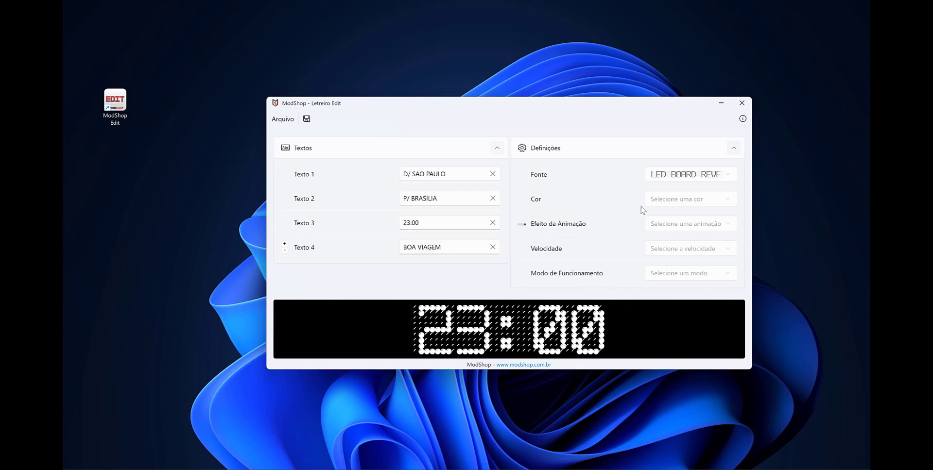
pyautogui.click(689, 180)
pyautogui.scroll(1, 680, 146)
pyautogui.click(678, 129)
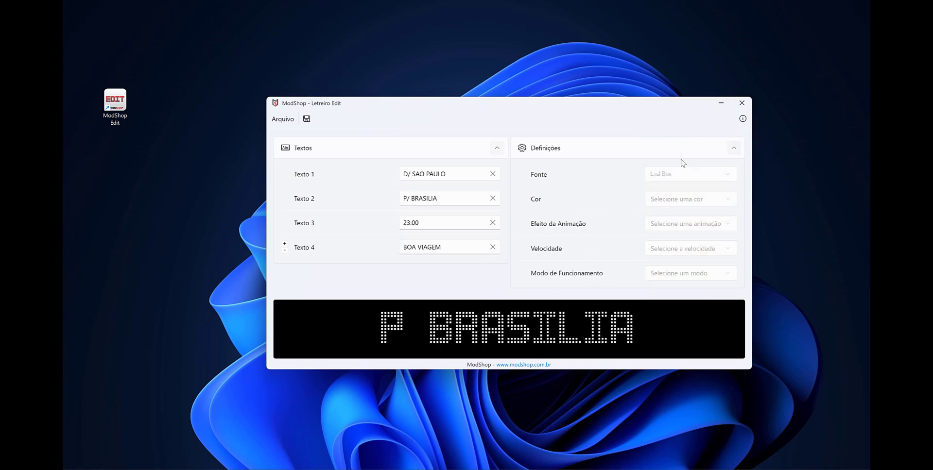
# Step: Set the font of the sign texts to ozone
pyautogui.click(690, 176)
pyautogui.scroll(-4, 694, 247)
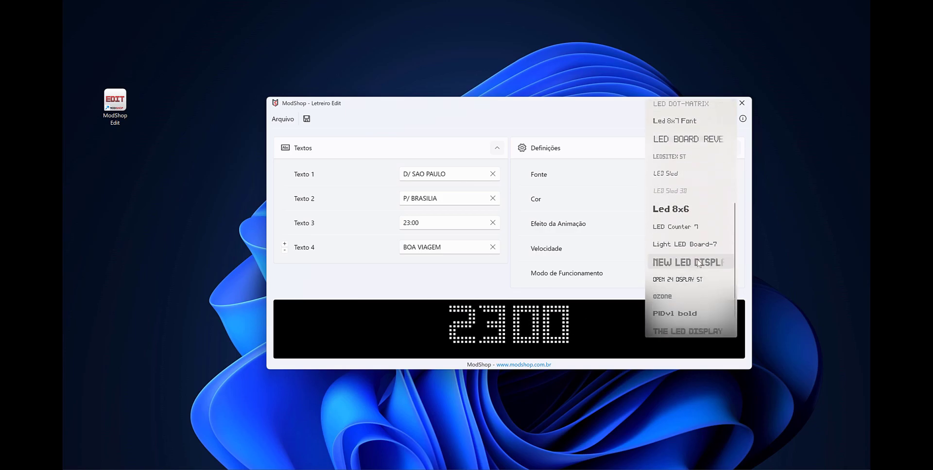
pyautogui.click(702, 282)
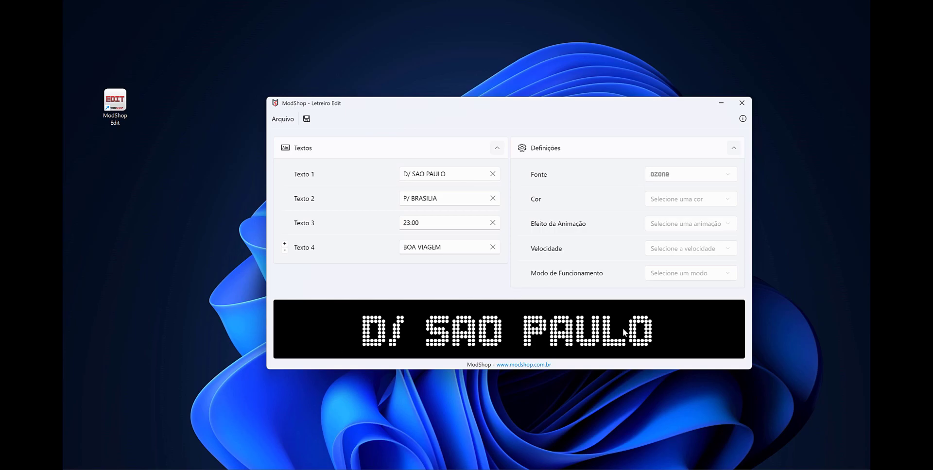
# Step: Try the sign texts in the colours Amarelo and Vermelho
pyautogui.click(680, 198)
pyautogui.click(683, 200)
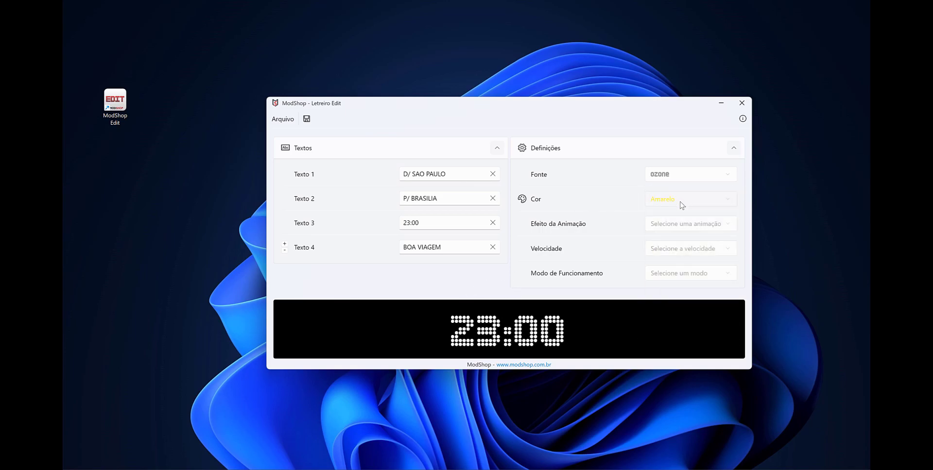
pyautogui.click(682, 205)
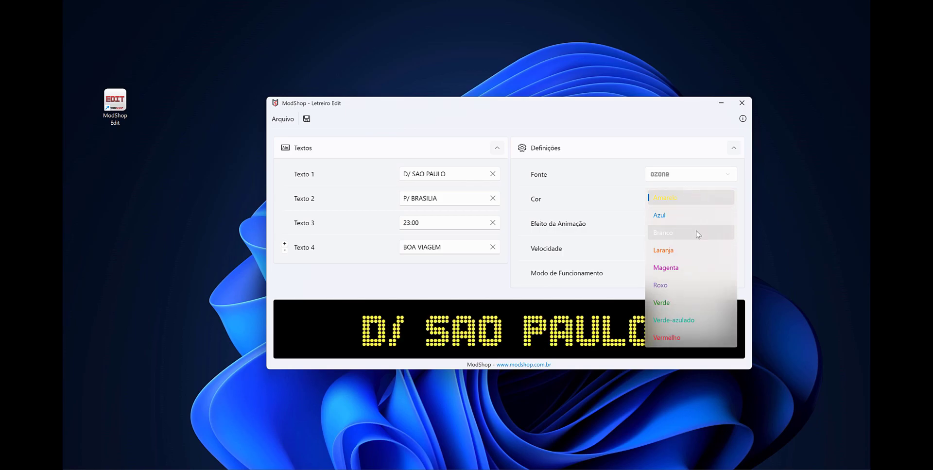
pyautogui.click(685, 199)
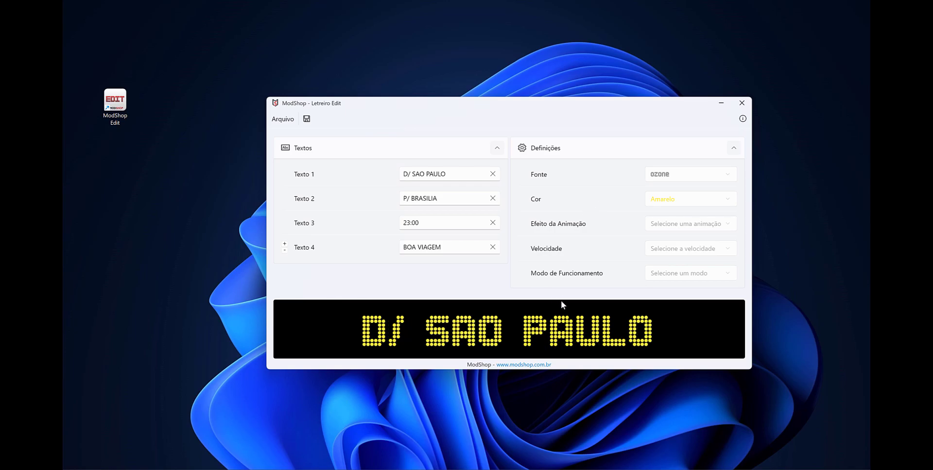
pyautogui.click(683, 200)
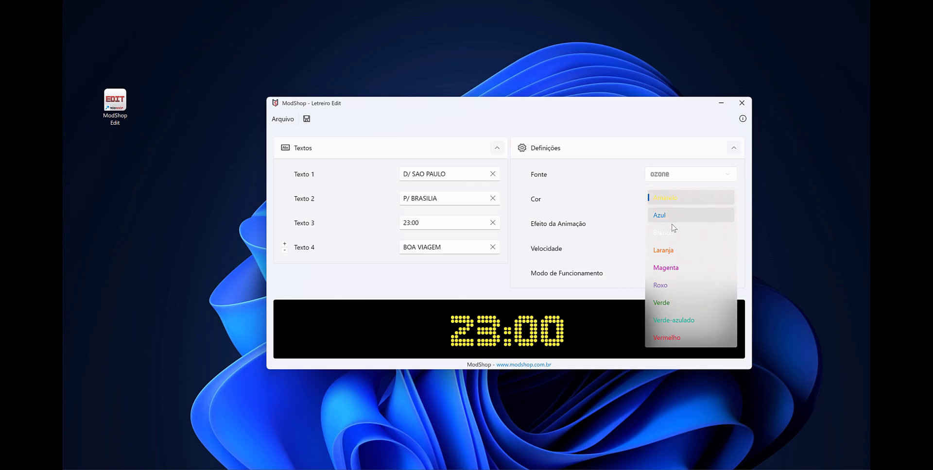
pyautogui.click(502, 285)
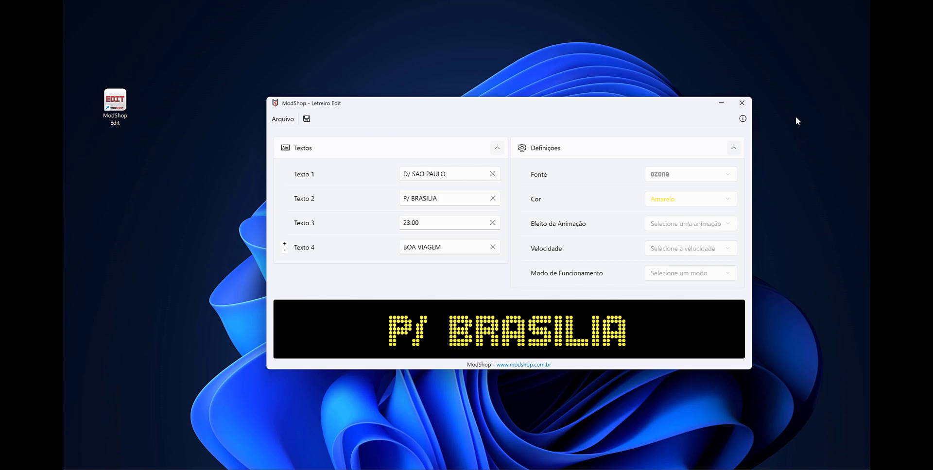
pyautogui.click(693, 200)
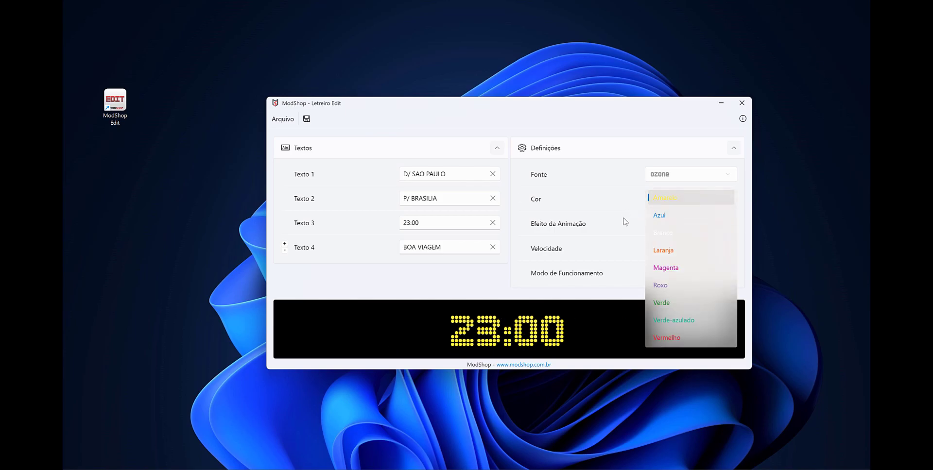
pyautogui.click(680, 338)
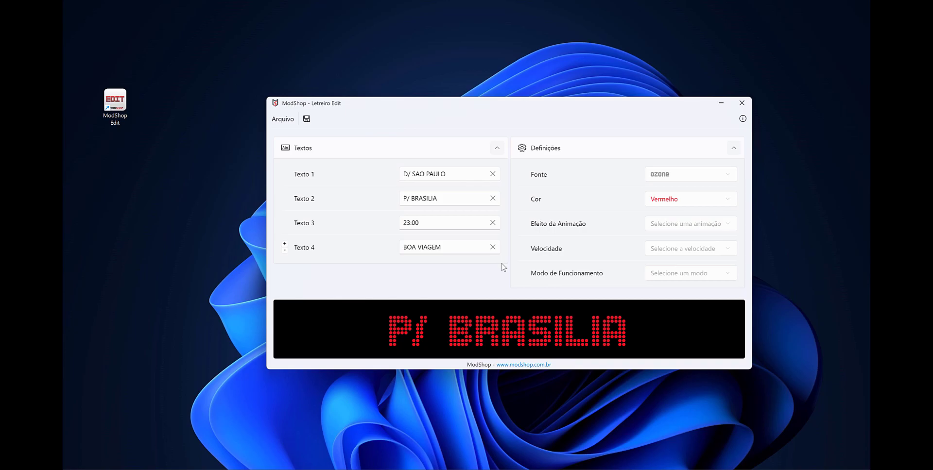
# Step: Set the sign's text colour to Branco and its animation effect to Normal
pyautogui.click(696, 203)
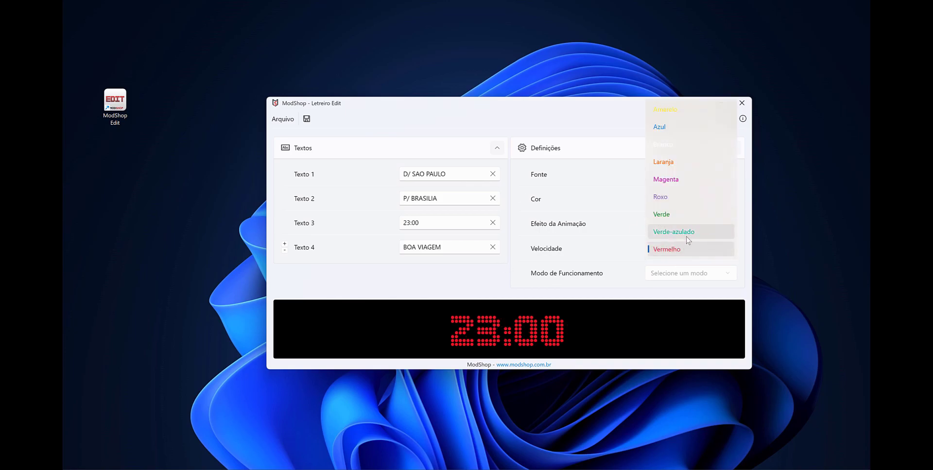
pyautogui.click(683, 149)
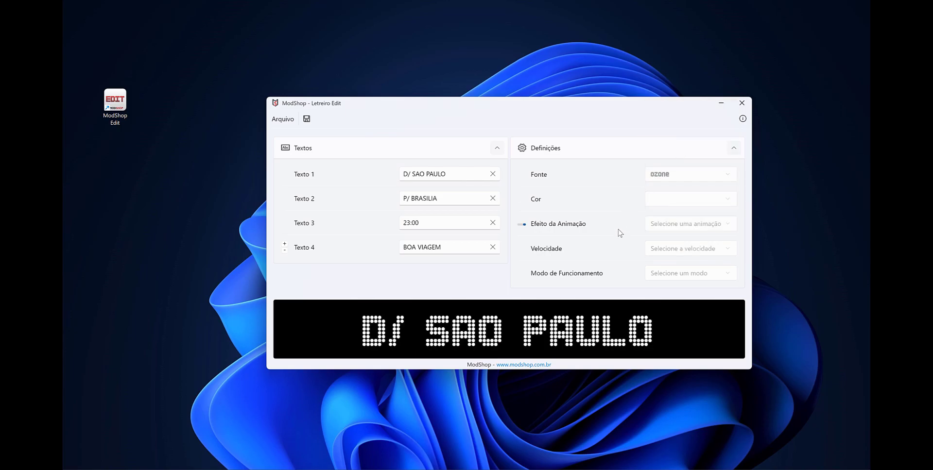
pyautogui.click(701, 225)
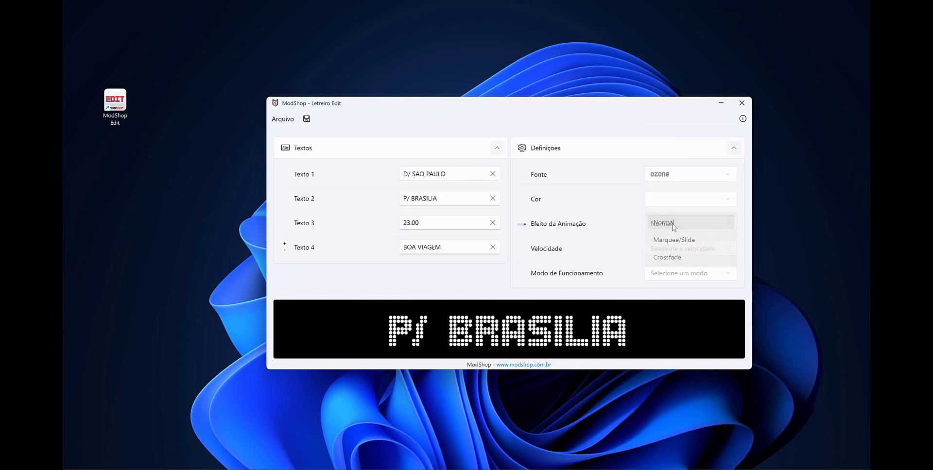
pyautogui.click(673, 224)
# Step: Set the sign's text colour to Amarelo and keep Normal as its animation effect
pyautogui.click(676, 200)
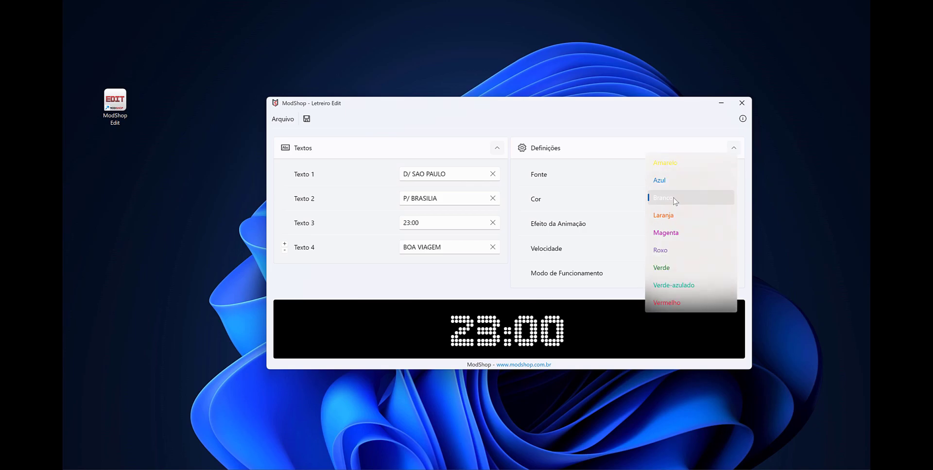
pyautogui.click(681, 169)
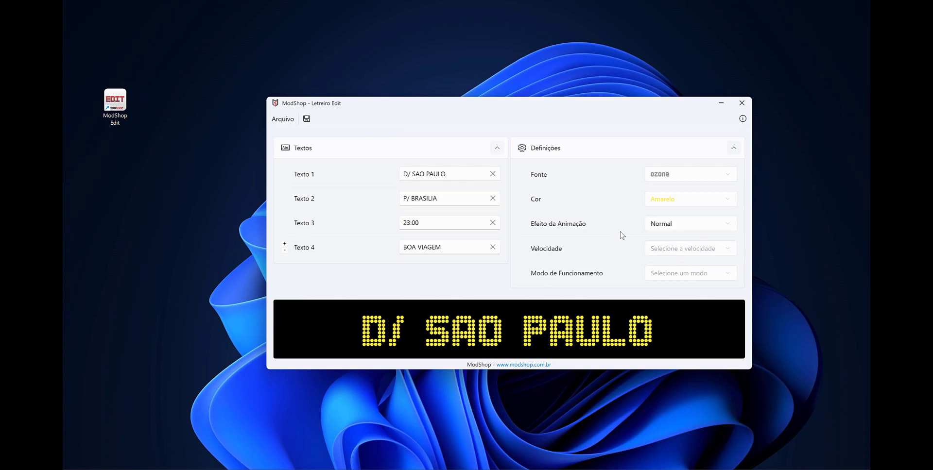
pyautogui.click(676, 224)
pyautogui.click(673, 226)
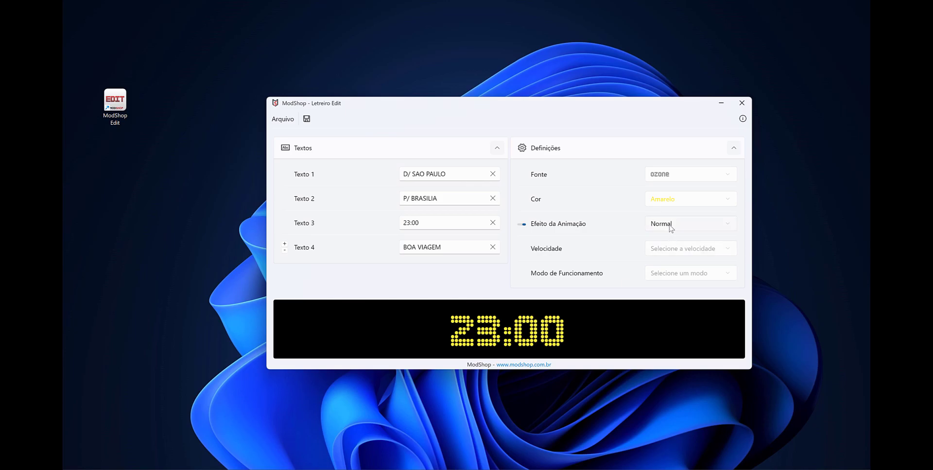
# Step: Try the Marquee/Slide and Crossfade animation effects on the sign and restore the Normal effect
pyautogui.click(688, 224)
pyautogui.click(671, 238)
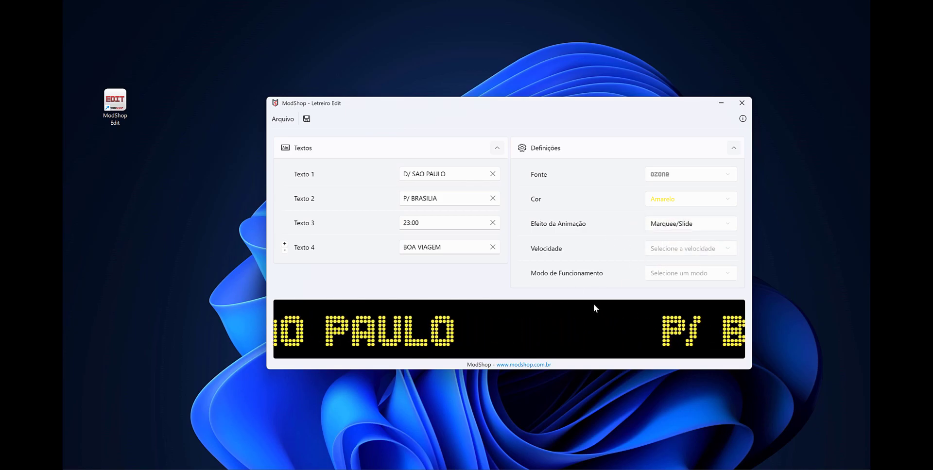
pyautogui.click(680, 223)
pyautogui.click(664, 240)
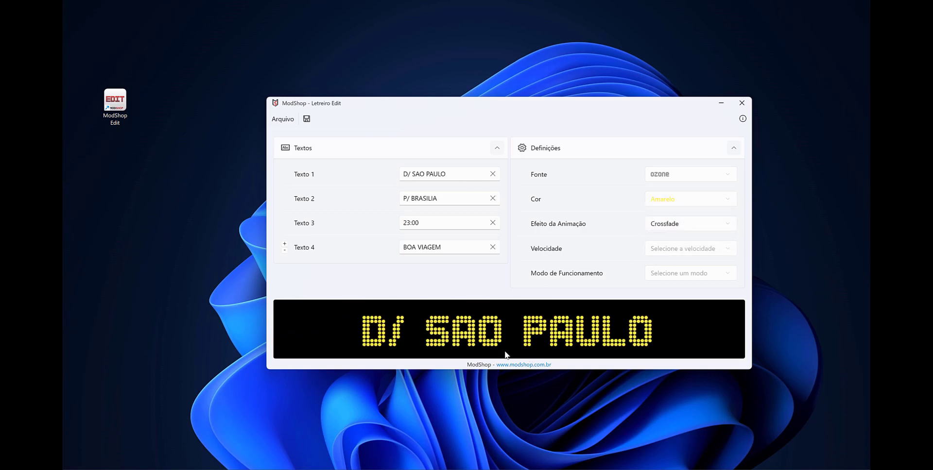
pyautogui.click(680, 226)
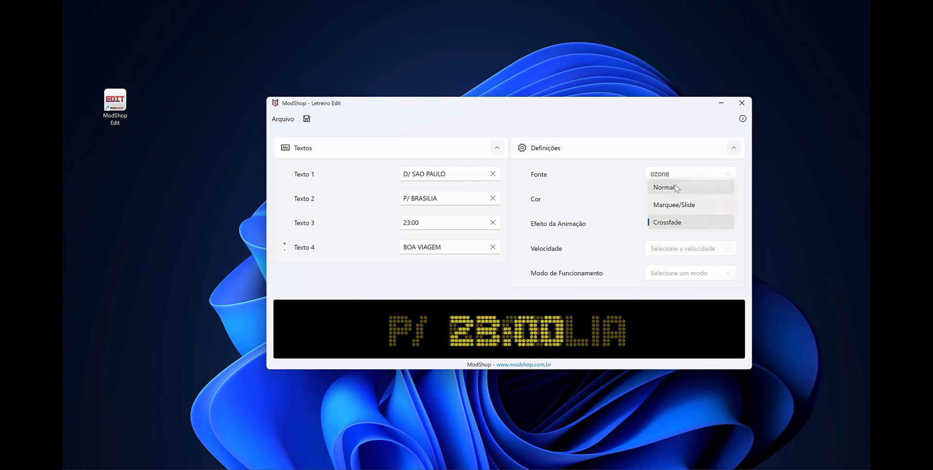
pyautogui.click(664, 187)
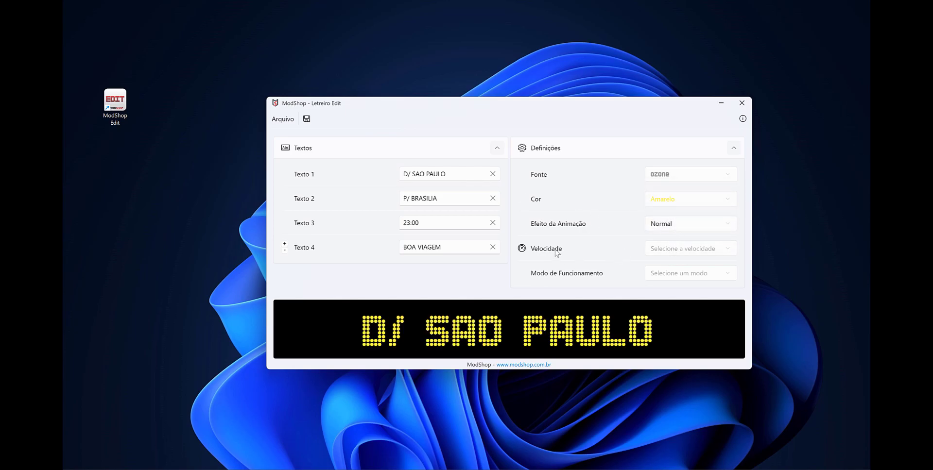
# Step: Set the sign's speed to Médio and its operating mode to Sempre Ligado
pyautogui.click(670, 250)
pyautogui.click(662, 291)
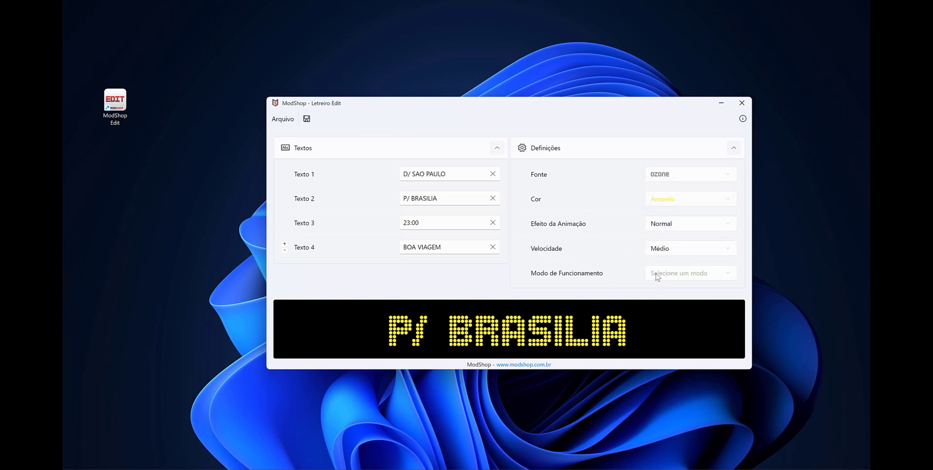
pyautogui.click(680, 253)
pyautogui.click(630, 299)
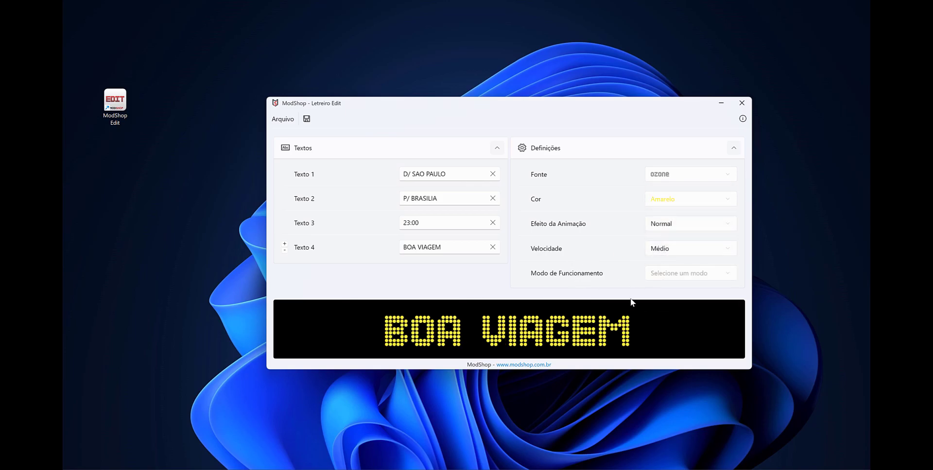
pyautogui.click(685, 274)
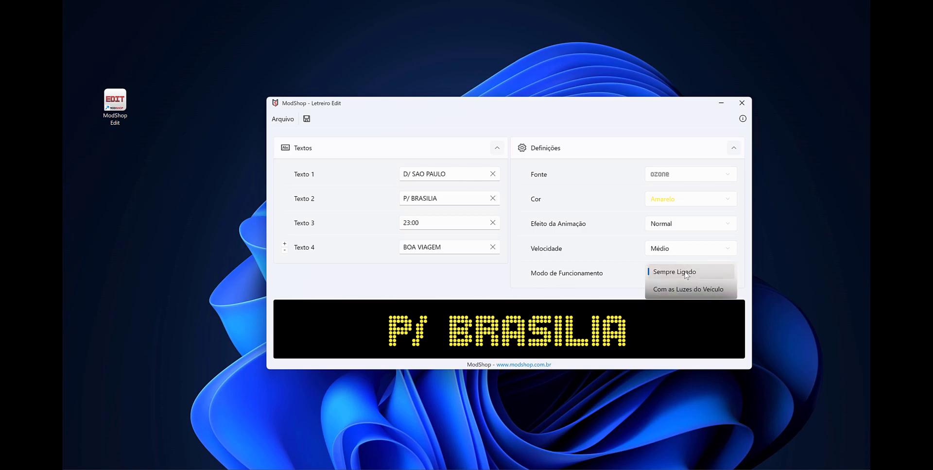
pyautogui.click(697, 274)
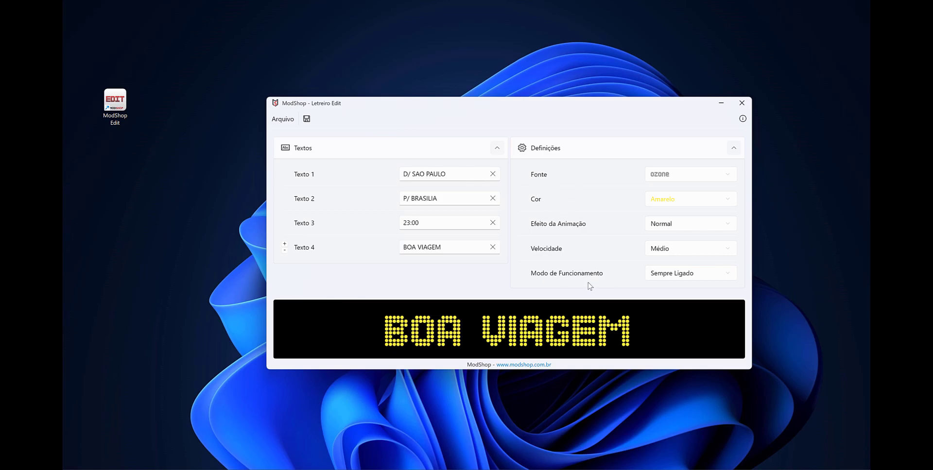
# Step: Try the operating mode Com as Luzes do Veículo and restore Sempre Ligado
pyautogui.click(692, 273)
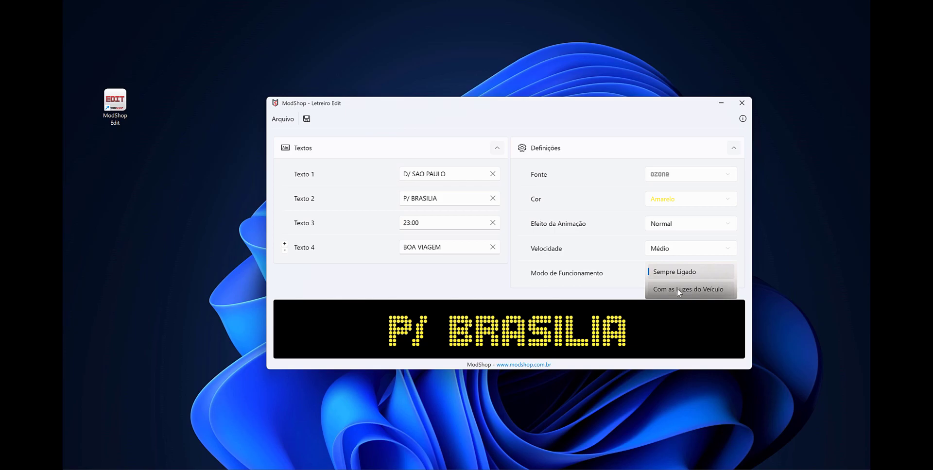
pyautogui.click(678, 289)
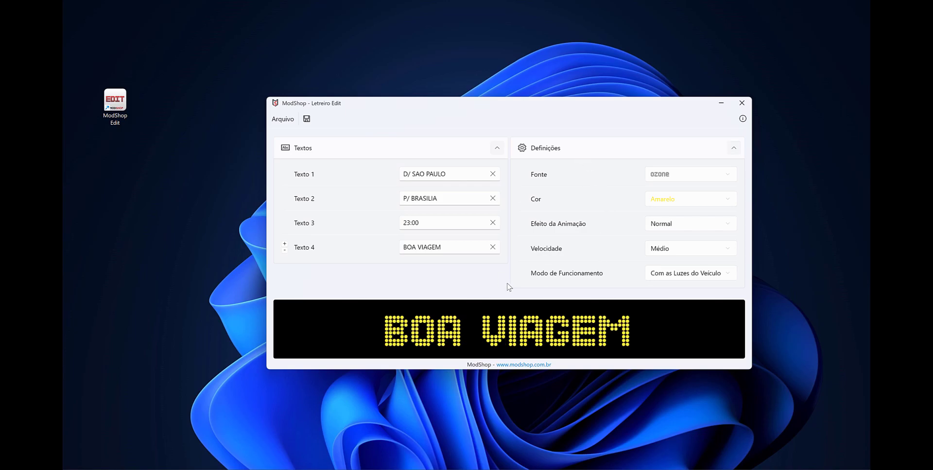
pyautogui.click(684, 273)
pyautogui.click(675, 255)
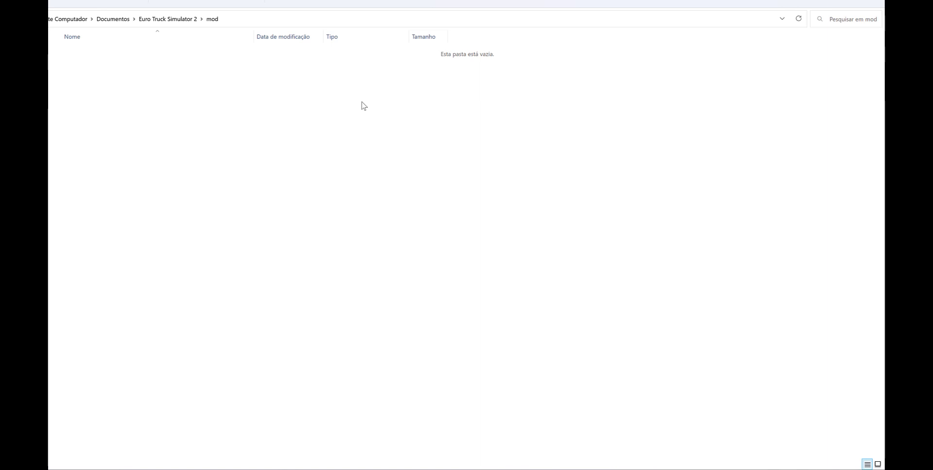
# Step: Open the mod folder of Euro Truck Simulator 2 in File Explorer, and install the sign as a mod from ModShop Letreiro Edit
pyautogui.click(162, 18)
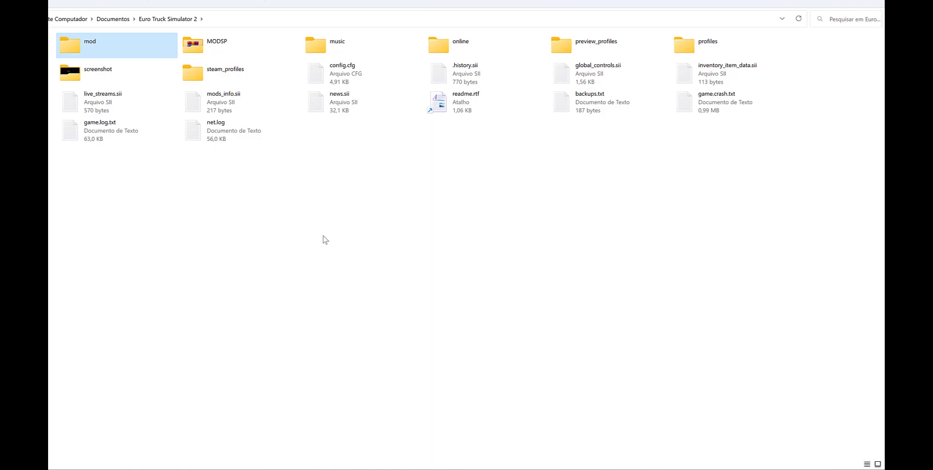
pyautogui.doubleClick(103, 48)
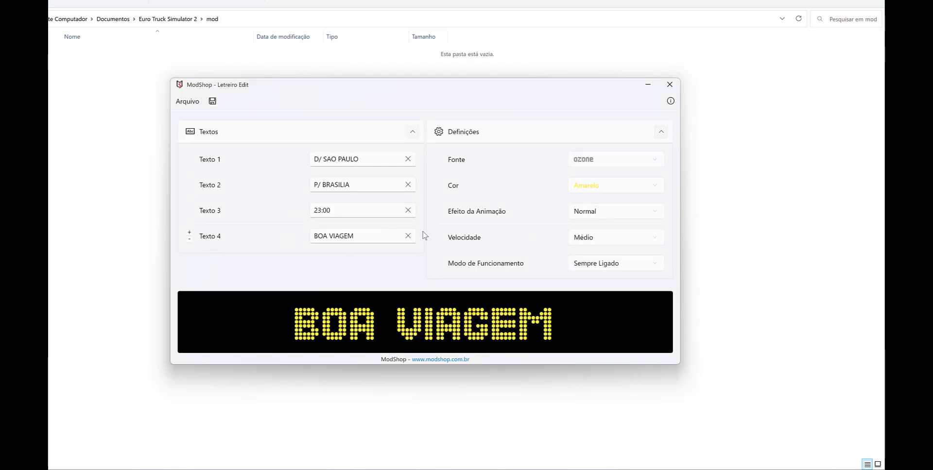
pyautogui.click(213, 102)
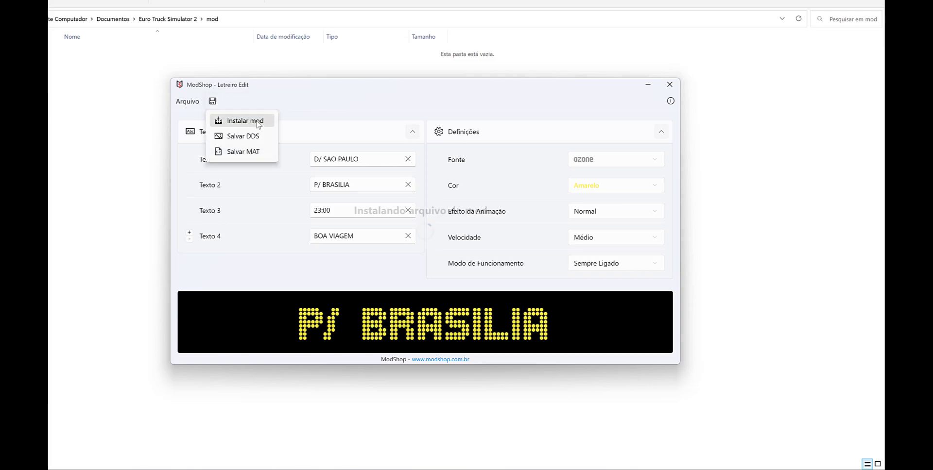
pyautogui.click(235, 122)
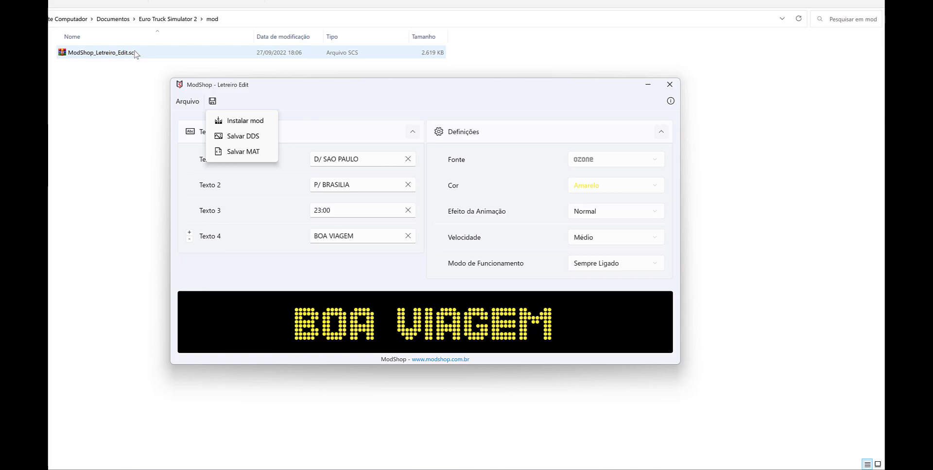
pyautogui.moveTo(437, 87); pyautogui.dragTo(425, 115)
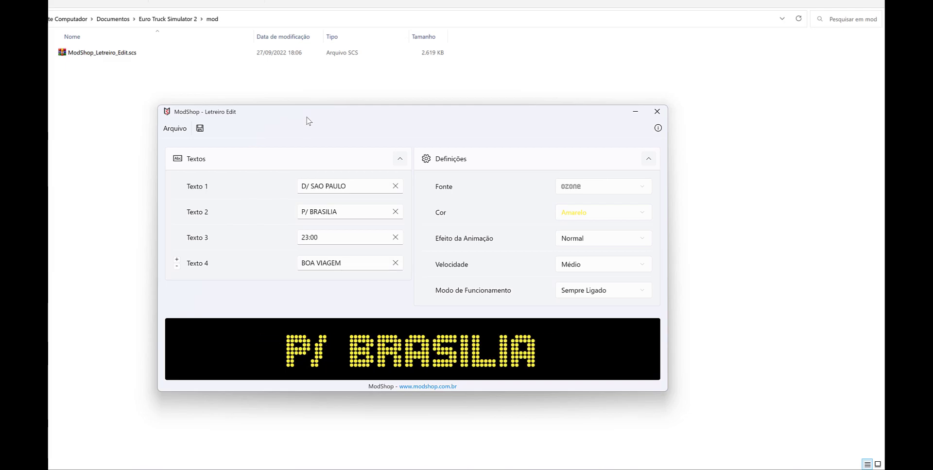
pyautogui.hotkey('alt', 'F4')
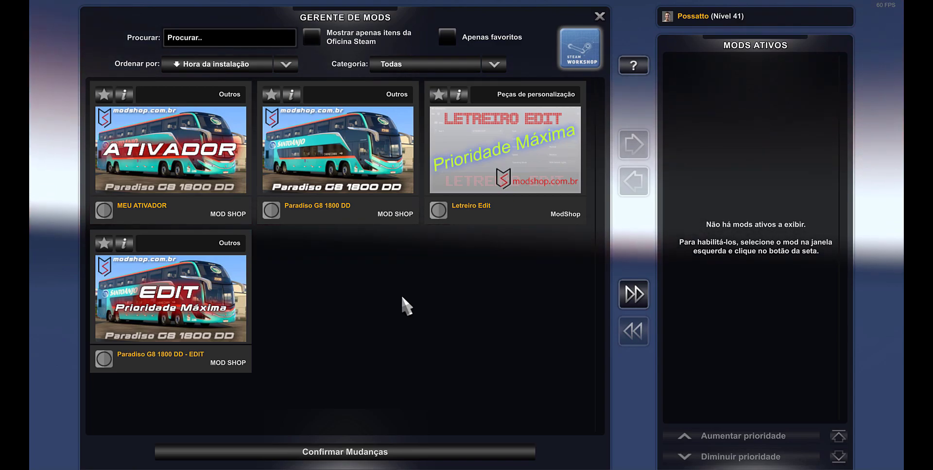
# Step: In Euro Truck Simulator 2, reload the mod manager without keeping changes and deactivate the Vissta Buss DD - 8x2 15M mod
pyautogui.press('Escape')
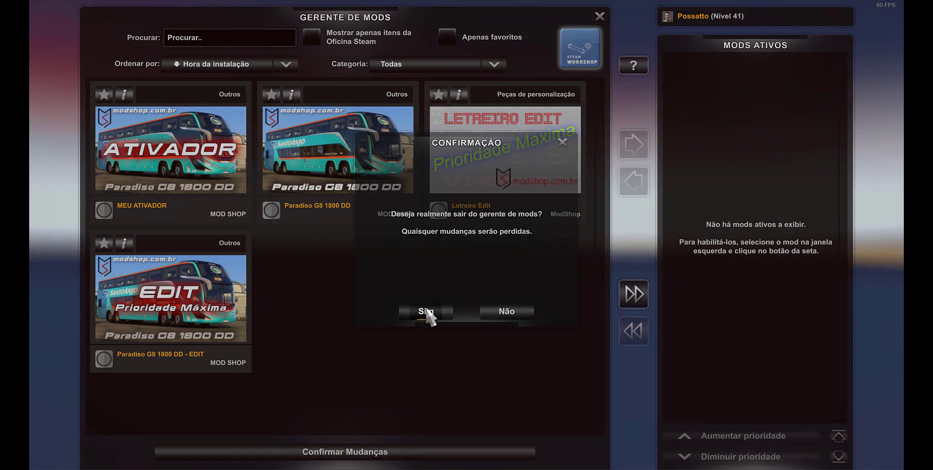
pyautogui.click(427, 311)
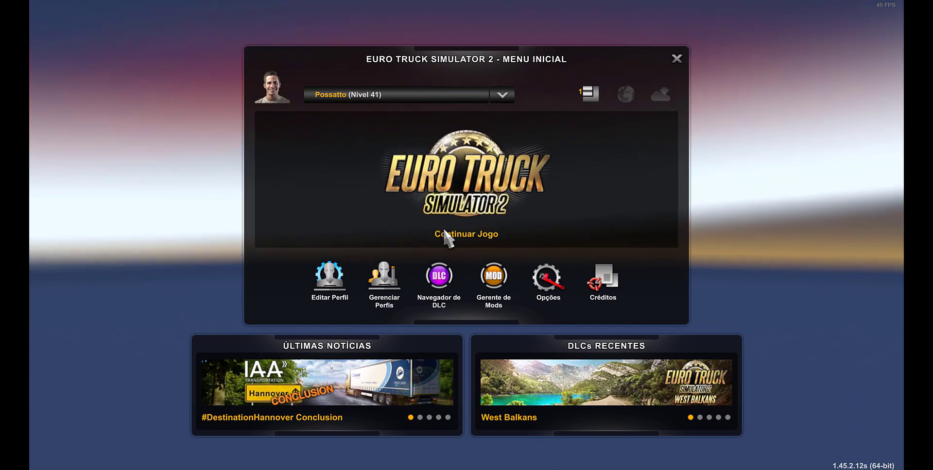
pyautogui.click(495, 281)
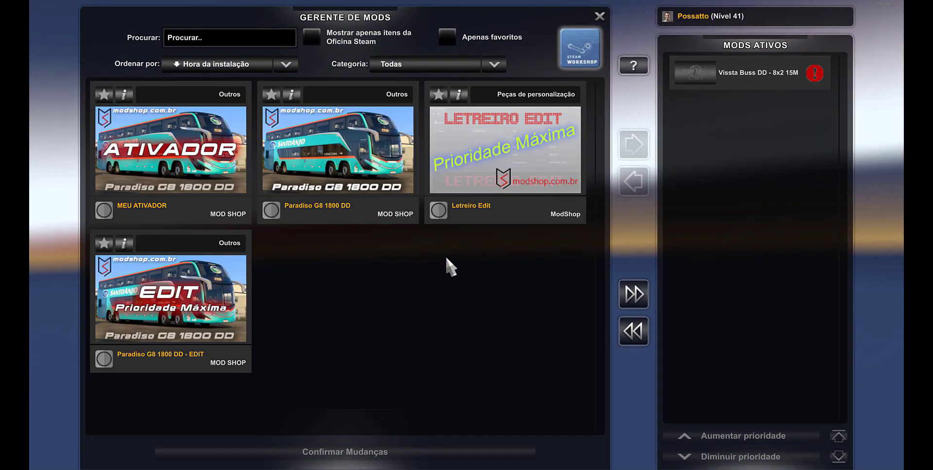
pyautogui.doubleClick(732, 88)
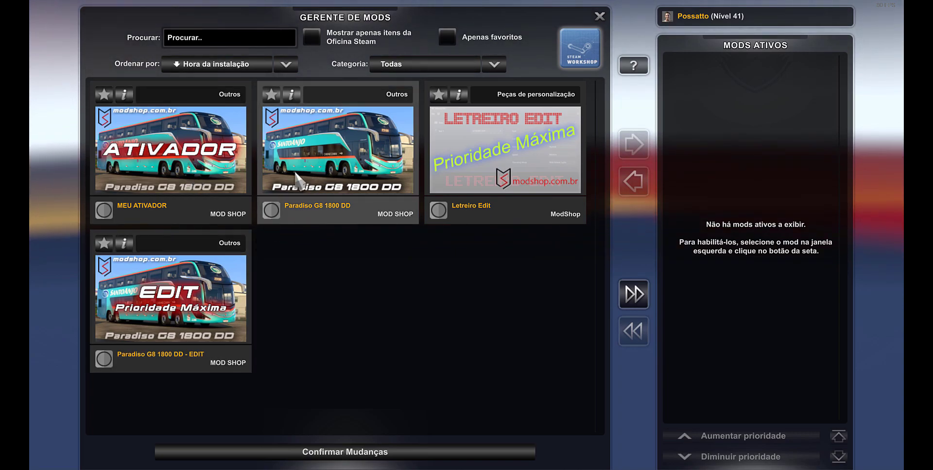
# Step: Activate Paradiso G8 1800 DD, MEU ATIVADOR, Paradiso G8 1800 DD - EDIT and Letreiro Edit in that priority order, lowest first, and confirm the changes
pyautogui.doubleClick(353, 187)
pyautogui.doubleClick(209, 185)
pyautogui.doubleClick(208, 243)
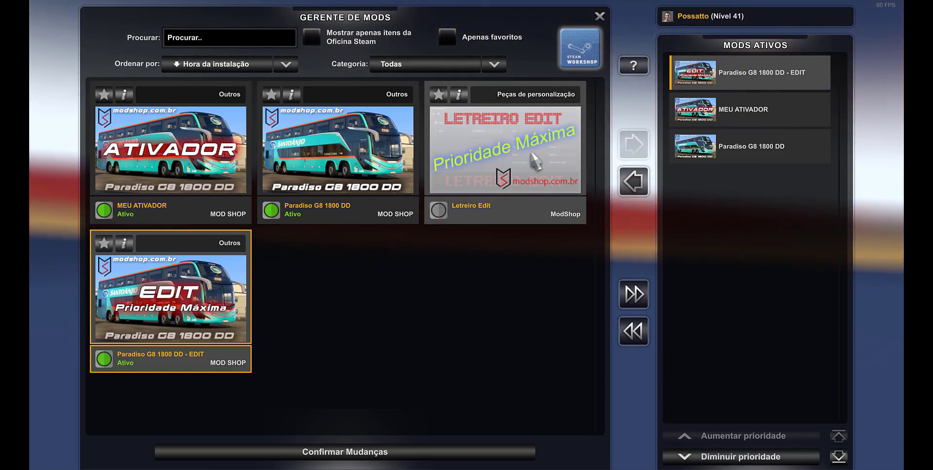
pyautogui.doubleClick(499, 192)
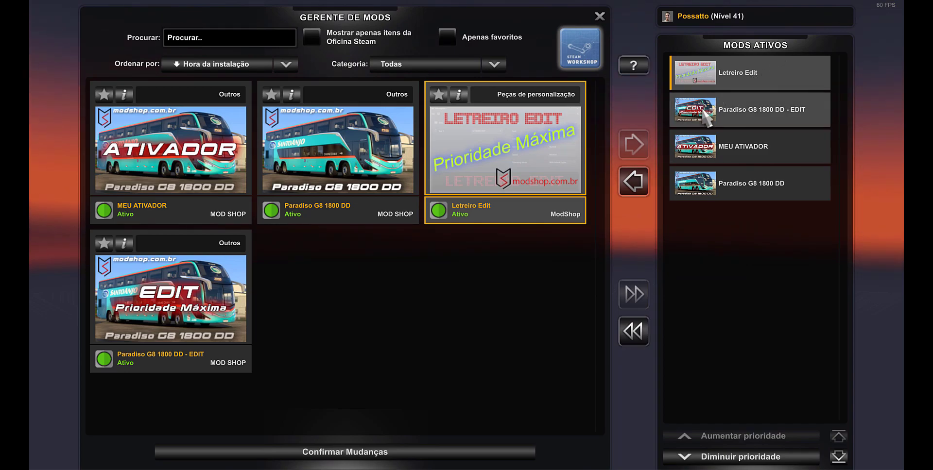
pyautogui.click(772, 117)
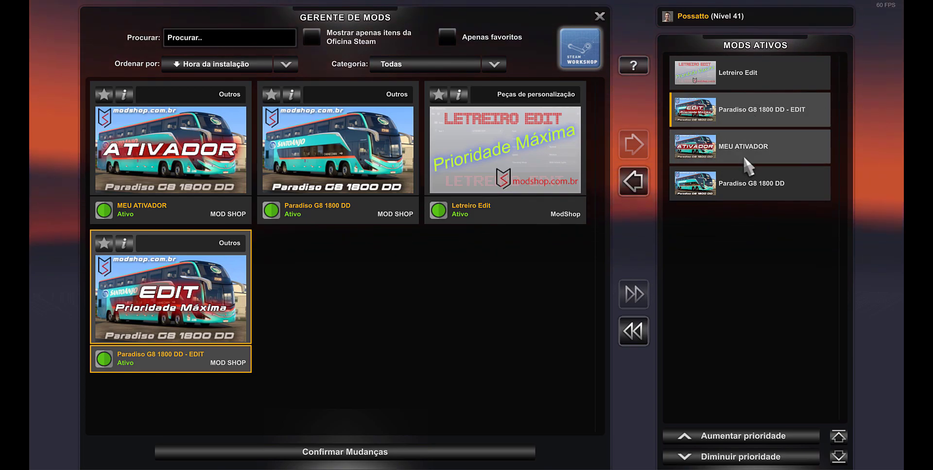
pyautogui.click(381, 452)
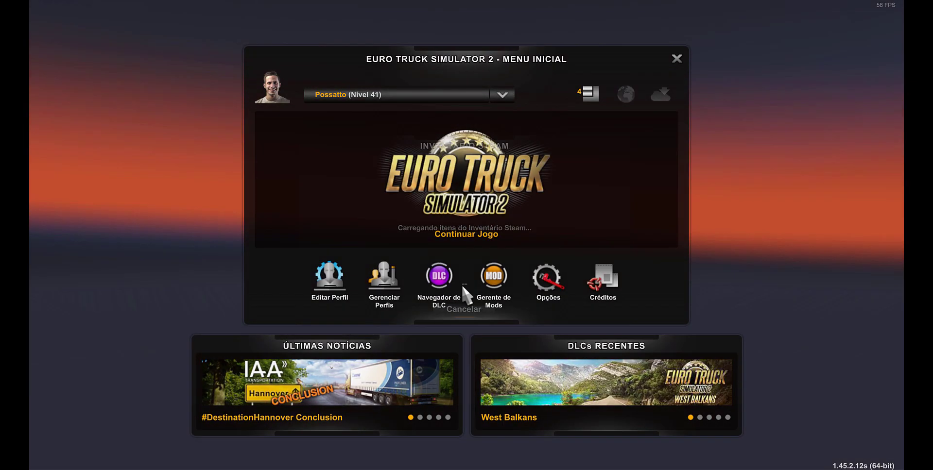
# Step: Continue the game and open the mod dealership's Marcopolo Paradiso G8 1800 DD in the vehicle configurator
pyautogui.click(467, 234)
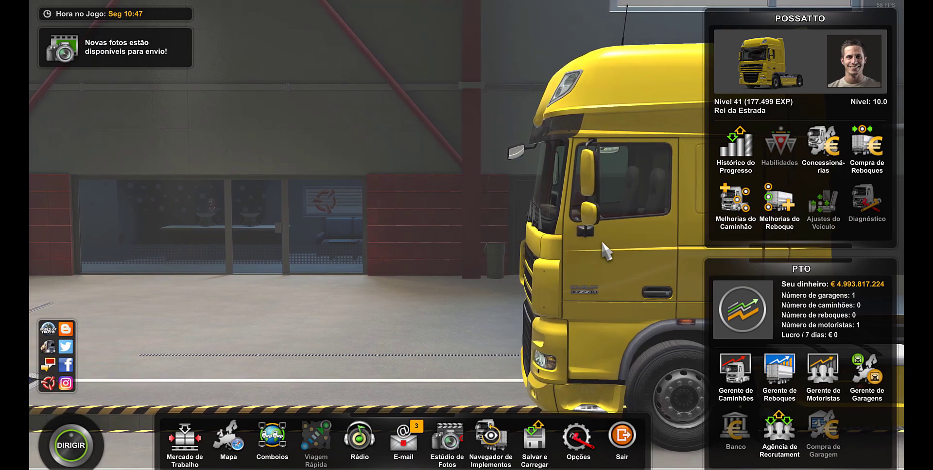
pyautogui.click(823, 146)
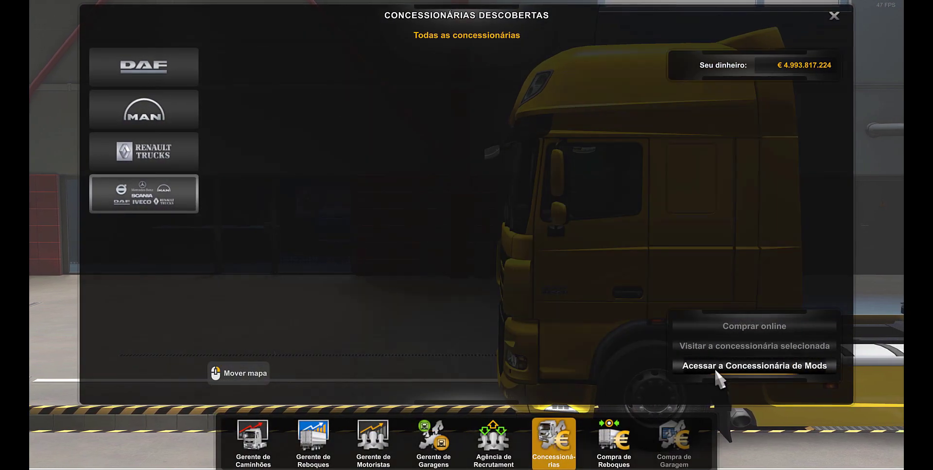
pyautogui.click(716, 368)
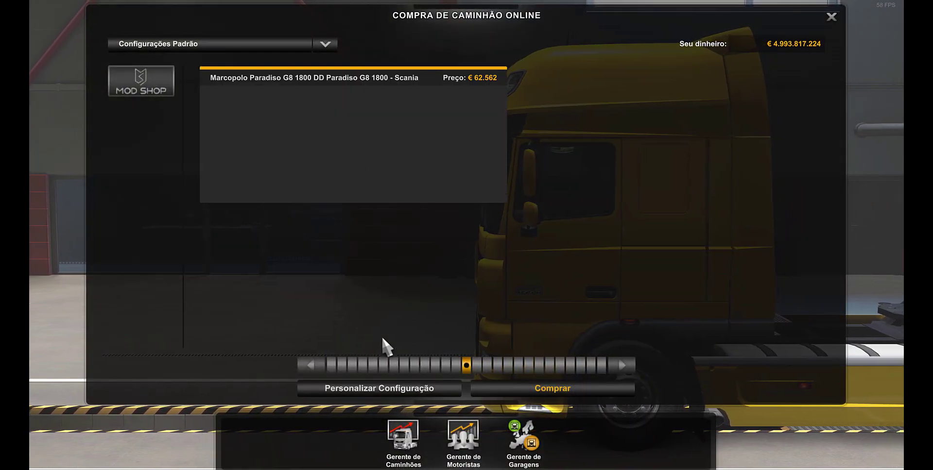
pyautogui.click(391, 388)
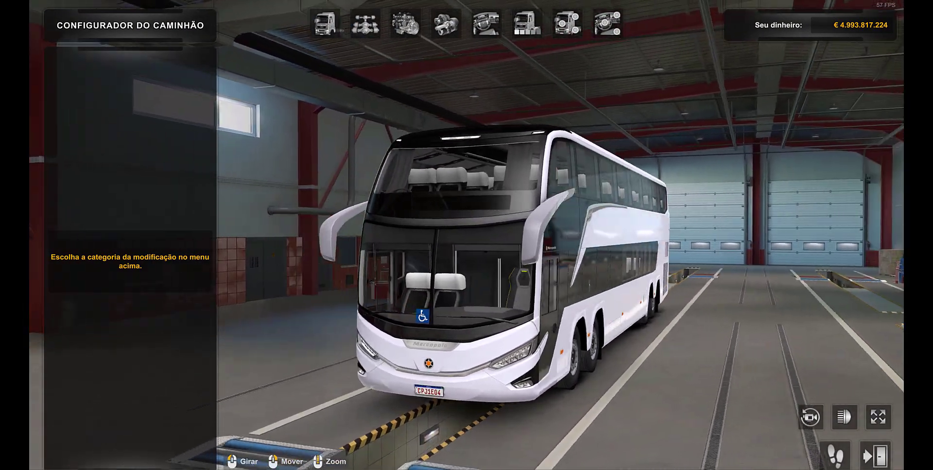
# Step: Add the Letreiro Personalizavel 1 accessory at the bus's Placa do Carona point with the text DDDD
pyautogui.click(568, 24)
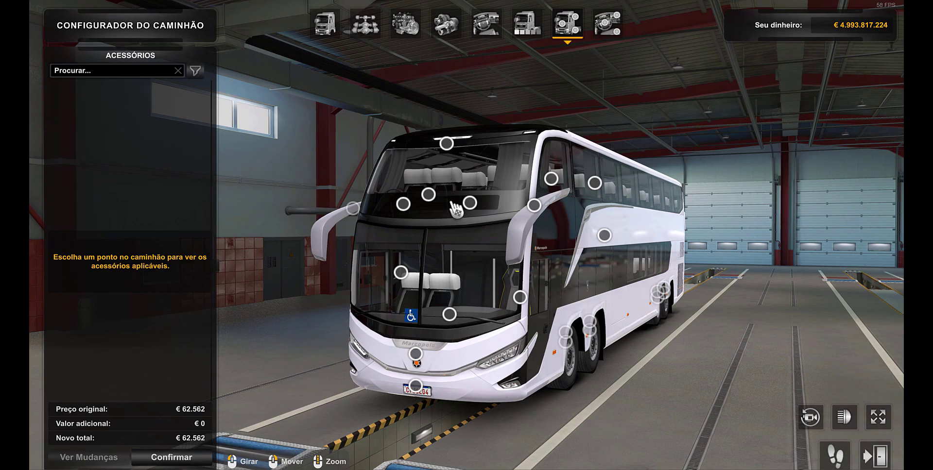
pyautogui.click(403, 204)
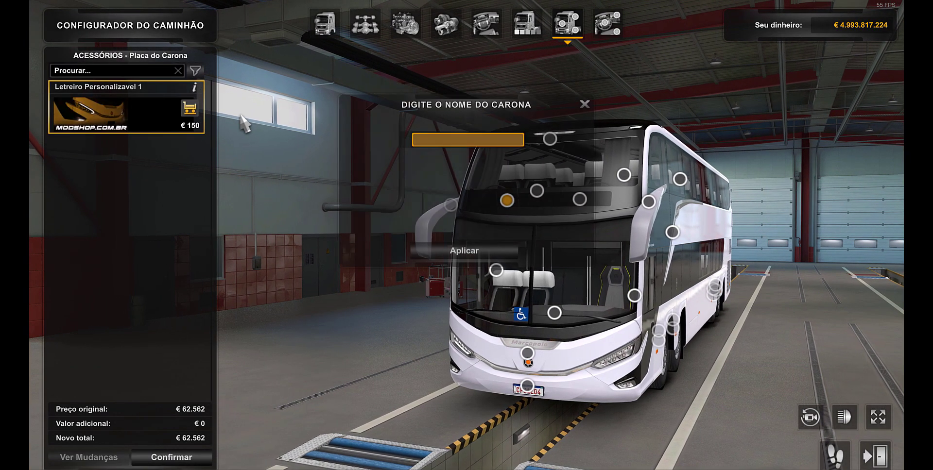
pyautogui.write('DDDD')
pyautogui.click(460, 250)
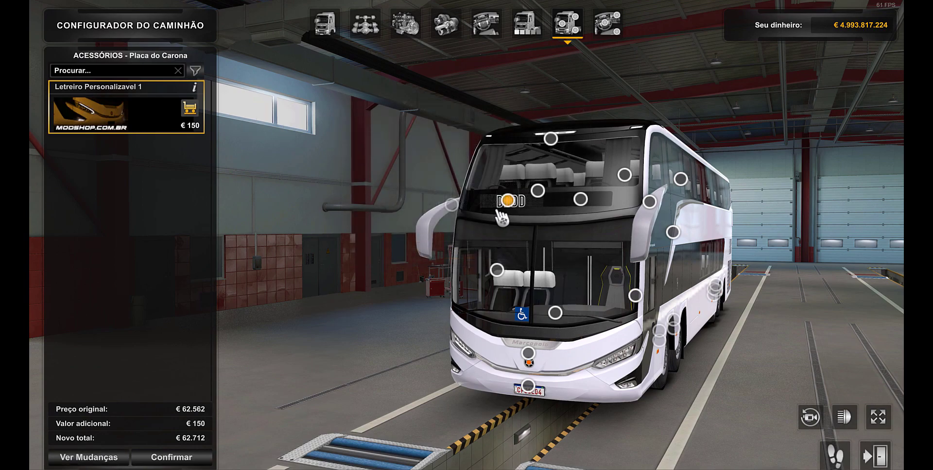
# Step: Fit the LETREIRO ANIMADO - EDIT accessory at the bus's letreiro point and check the animated sign in the unobstructed view
pyautogui.click(537, 191)
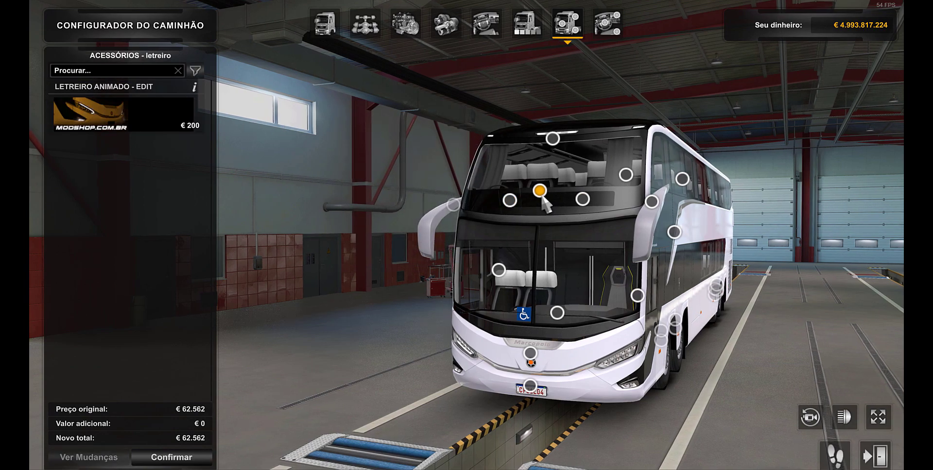
pyautogui.click(165, 120)
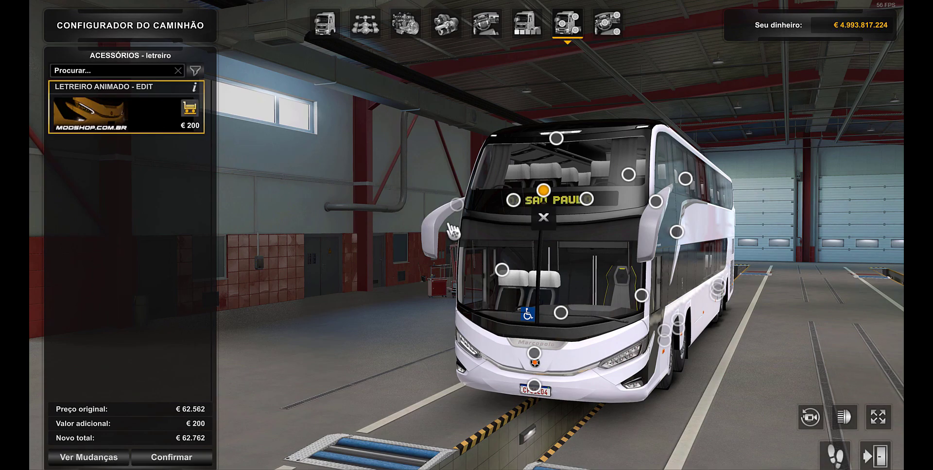
pyautogui.click(878, 417)
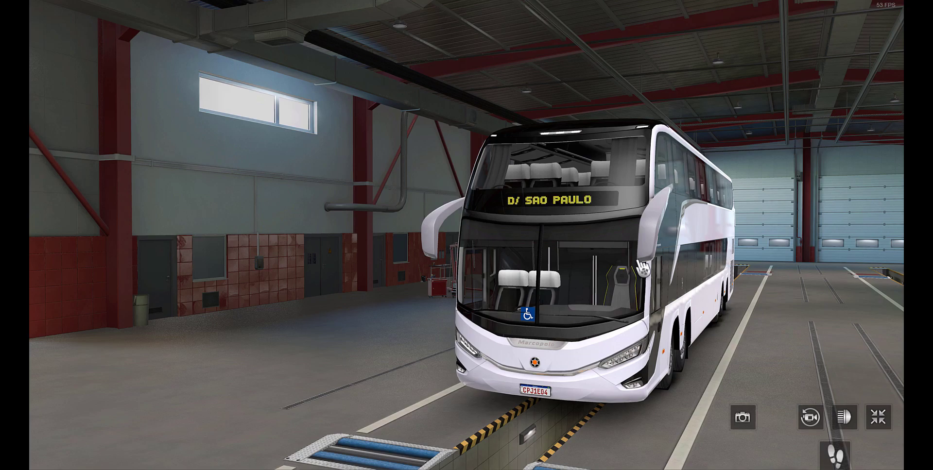
pyautogui.click(878, 417)
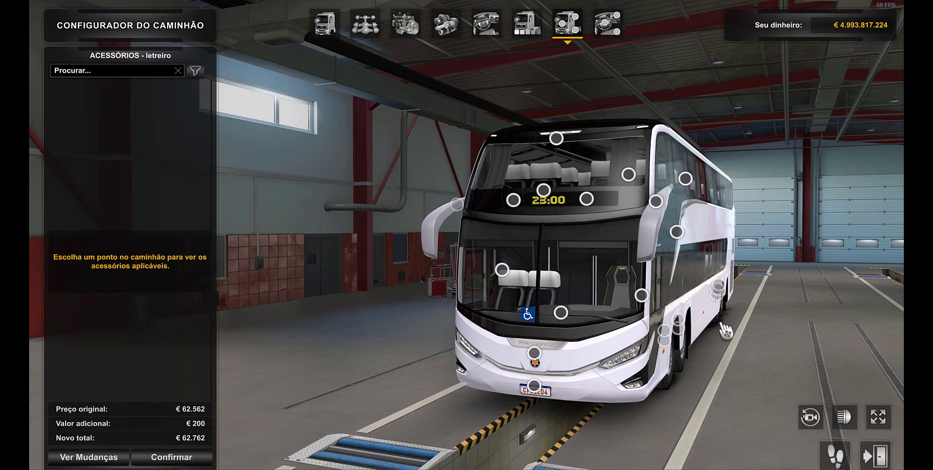
# Step: Confirm the configuration, buy the Marcopolo Paradiso G8 1800 DD for delivery to the driver's slot in the Dortmund garage, and leave the dealership
pyautogui.click(170, 457)
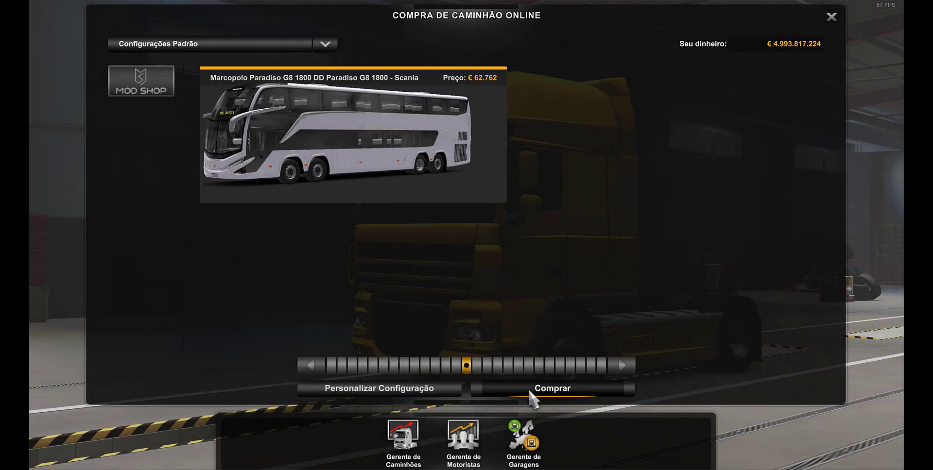
pyautogui.click(534, 391)
pyautogui.click(476, 185)
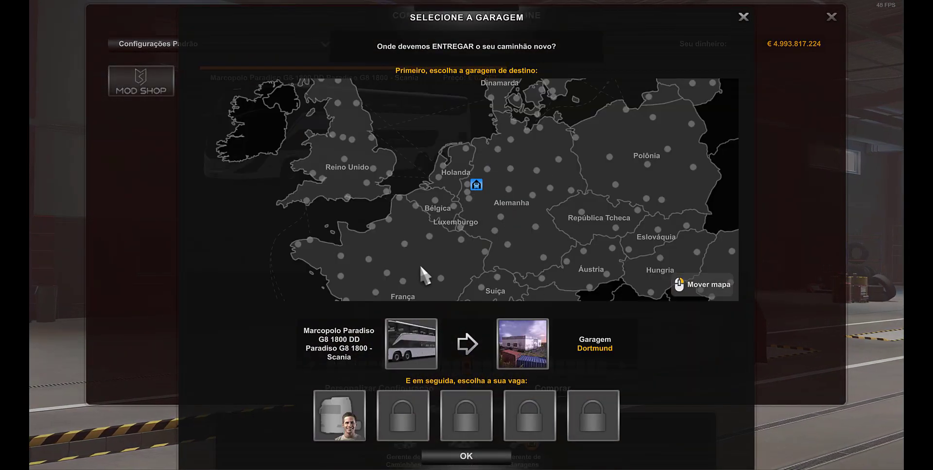
pyautogui.click(466, 458)
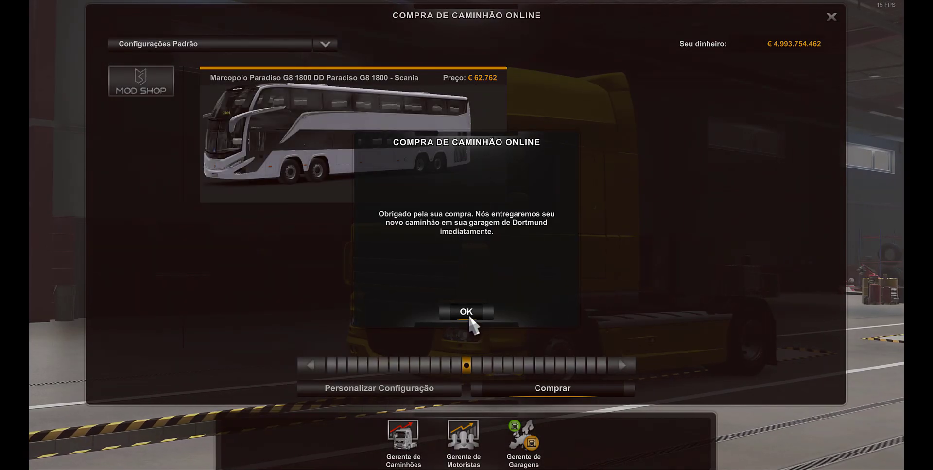
pyautogui.click(468, 315)
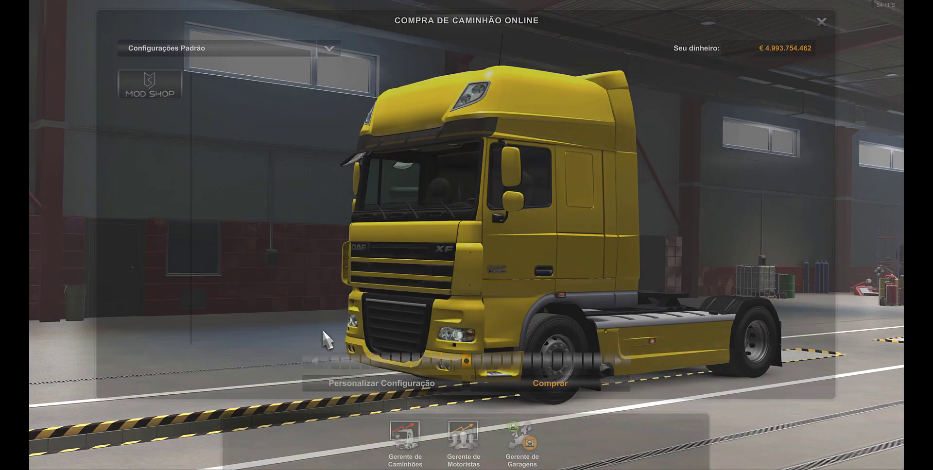
pyautogui.press('Escape')
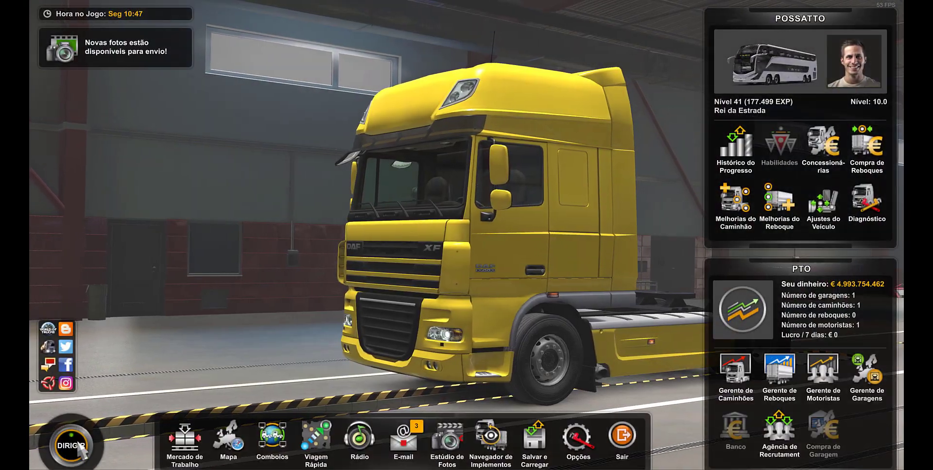
# Step: Start driving the bus, view its front sign from outside, and change the in-game time to early morning through the developer console
pyautogui.click(70, 440)
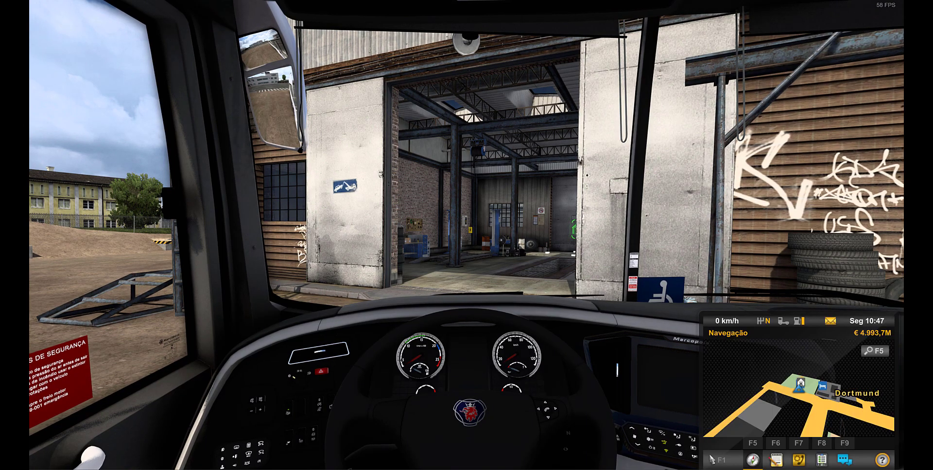
pyautogui.press('2')
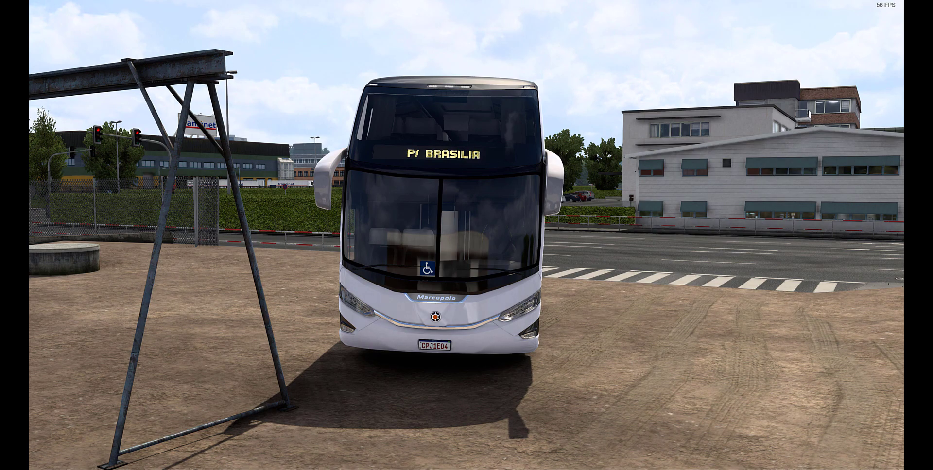
pyautogui.press('`')
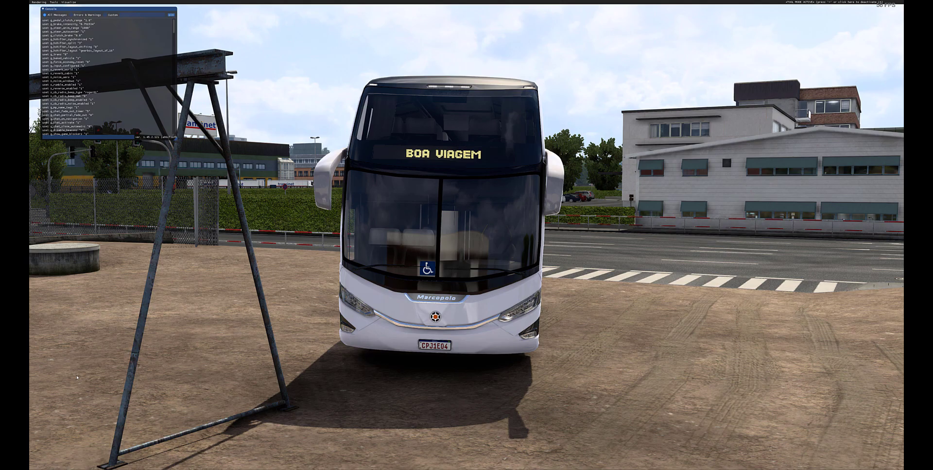
pyautogui.press('Return')
pyautogui.press('`')
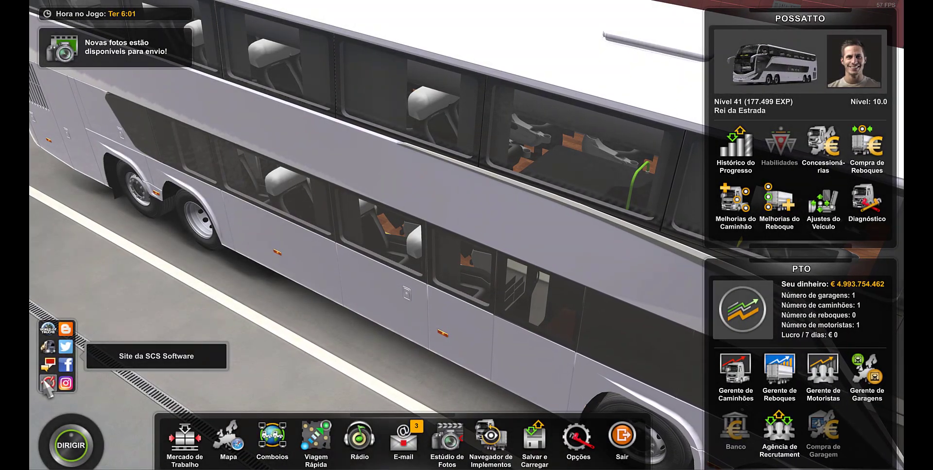
# Step: Exit the game and, in ModShop Letreiro Edit, change Texto 1 to D/ CURITIBA and Texto 2 to P/ FLORIANOPOLIS
pyautogui.click(623, 440)
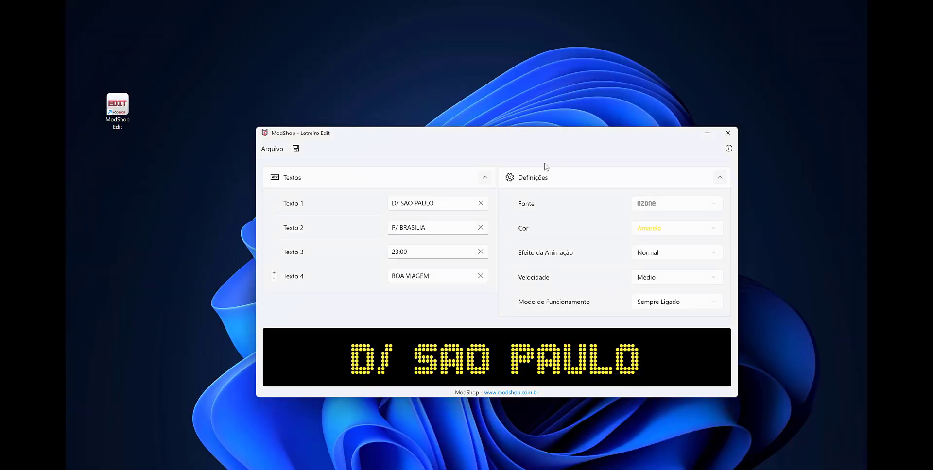
pyautogui.moveTo(517, 156); pyautogui.dragTo(496, 148)
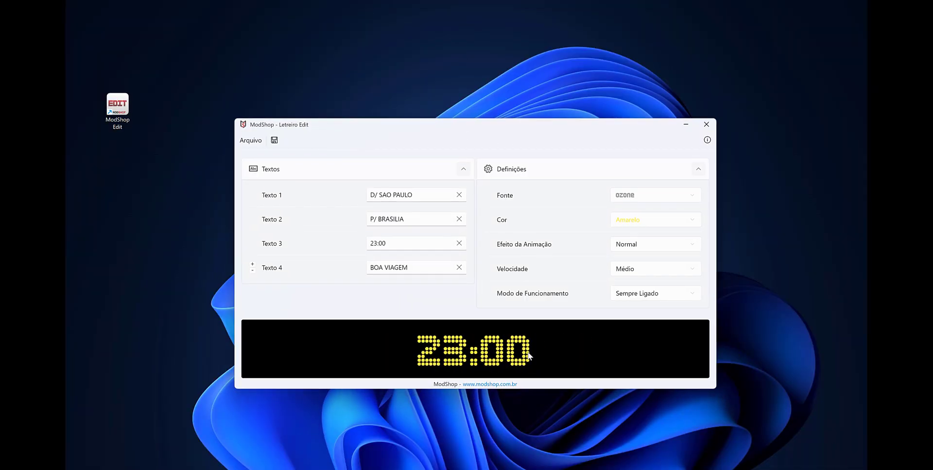
pyautogui.moveTo(416, 196); pyautogui.dragTo(381, 196)
pyautogui.write('CURITIBA')
pyautogui.click(448, 223)
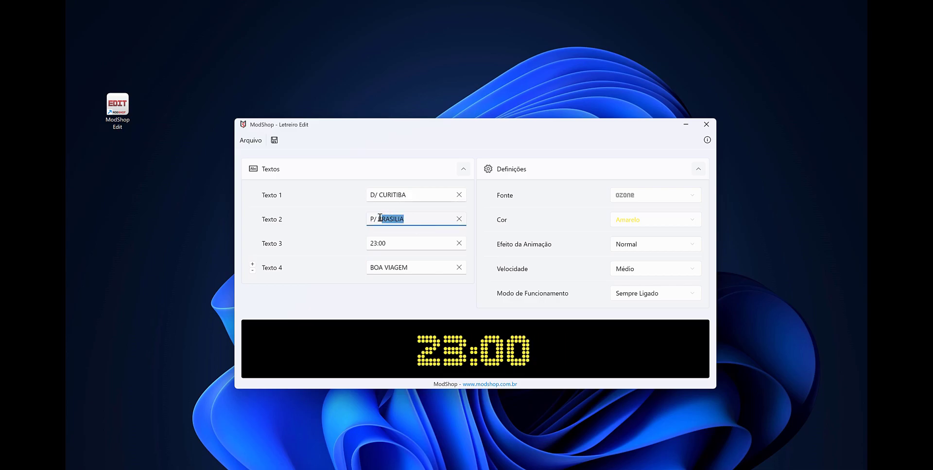
pyautogui.write('FLORIANOPOLIS')
# Step: Set the sign's colour to Azul, its animation effect to Marquee/Slide and its operating mode to Com as Luzes do Veículo
pyautogui.click(648, 220)
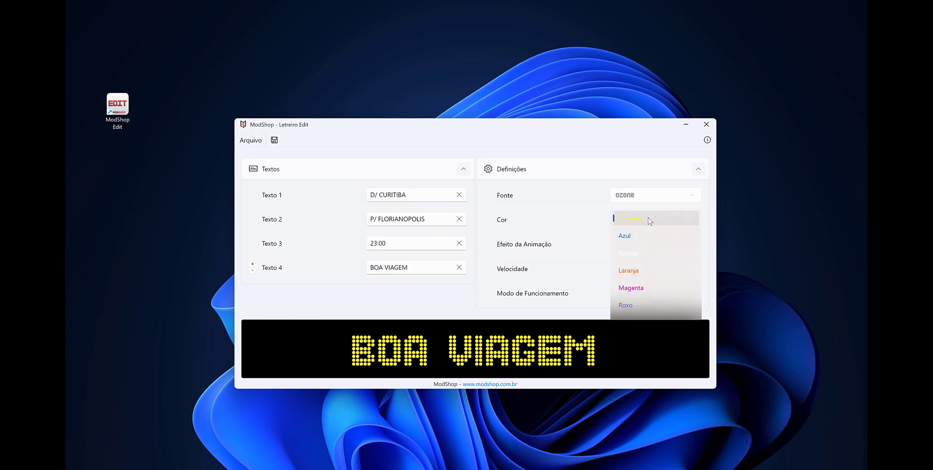
pyautogui.click(646, 234)
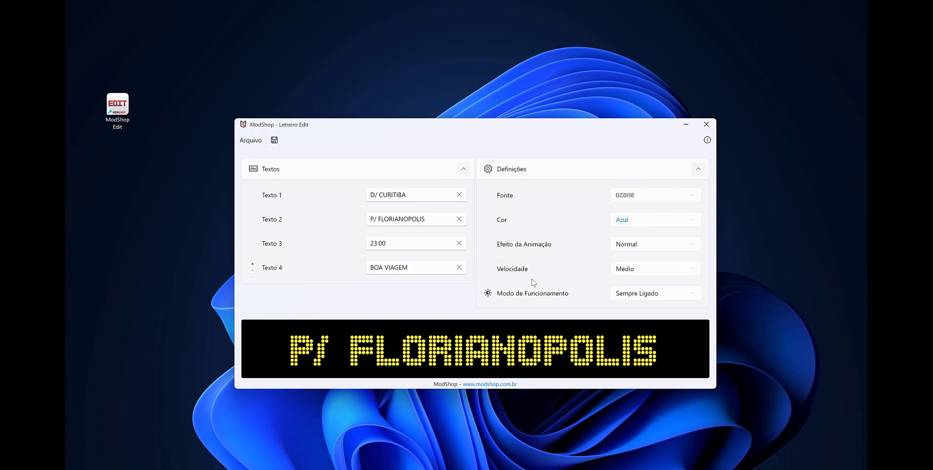
pyautogui.click(654, 249)
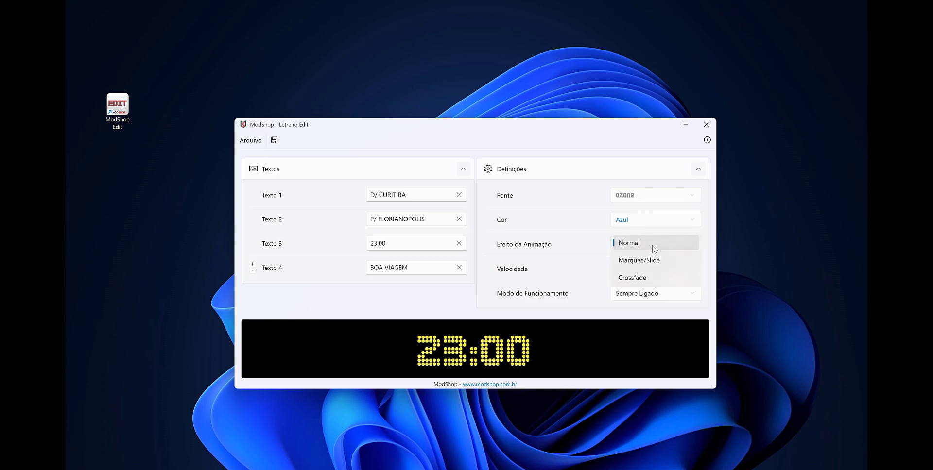
pyautogui.click(642, 258)
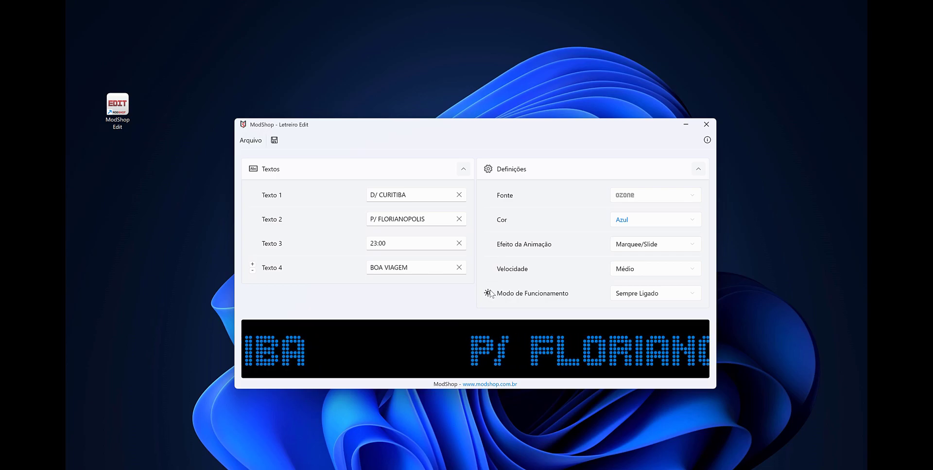
pyautogui.click(656, 291)
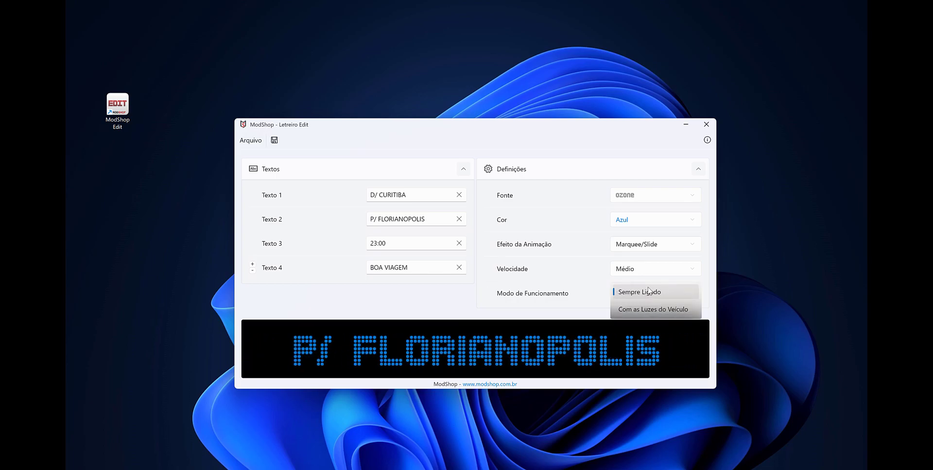
pyautogui.click(647, 311)
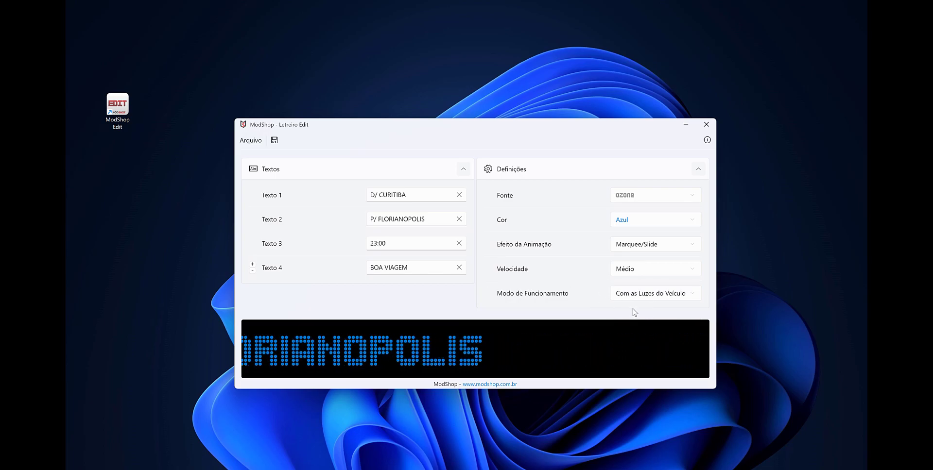
# Step: Install the edited blue sliding sign as a mod
pyautogui.click(274, 140)
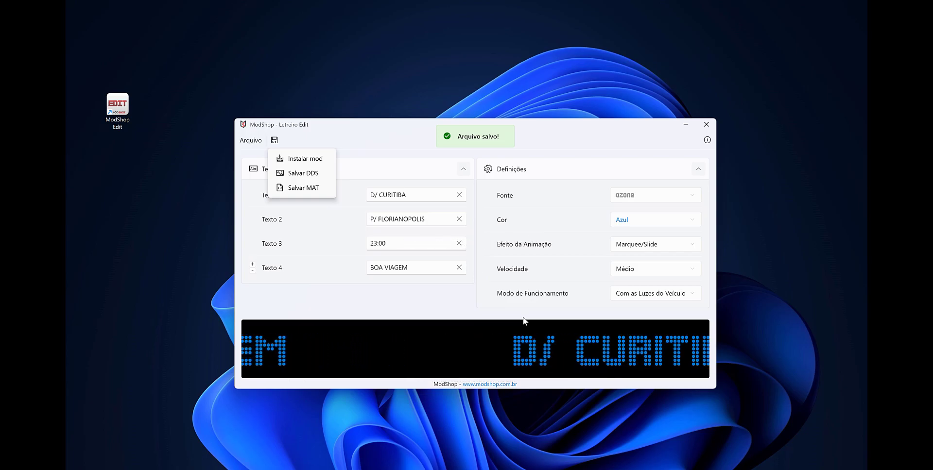
pyautogui.click(359, 138)
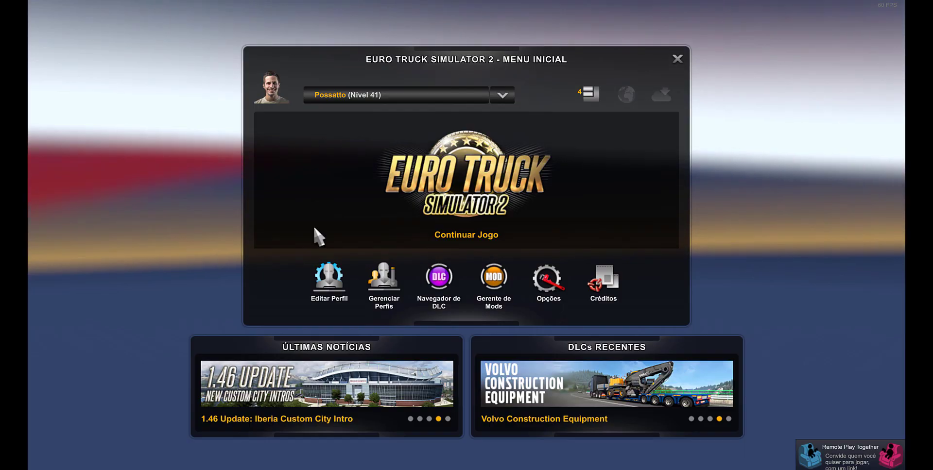
# Step: Continue the game in Euro Truck Simulator 2, check the sign from outside with the bus lights on, and return to the main screen
pyautogui.click(455, 236)
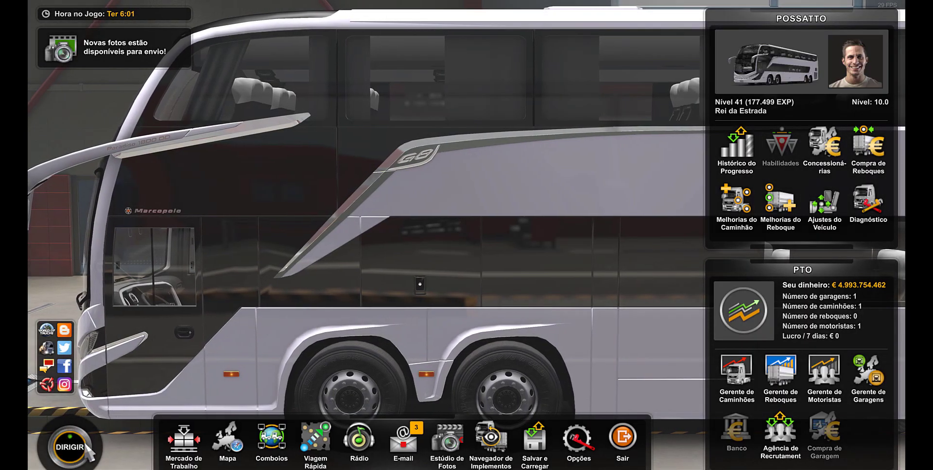
pyautogui.click(86, 444)
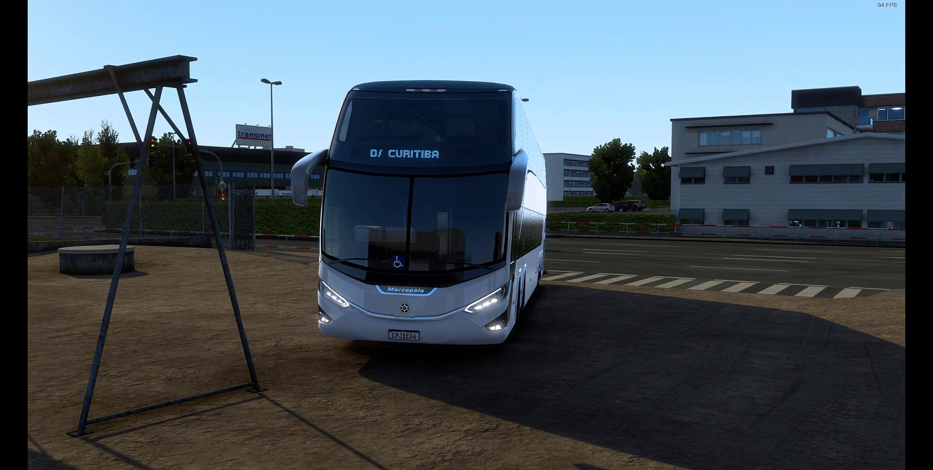
pyautogui.press('Escape')
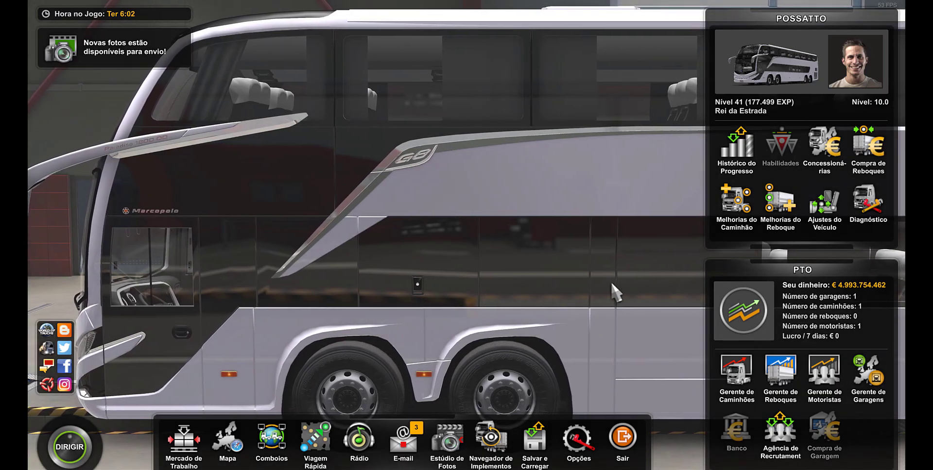